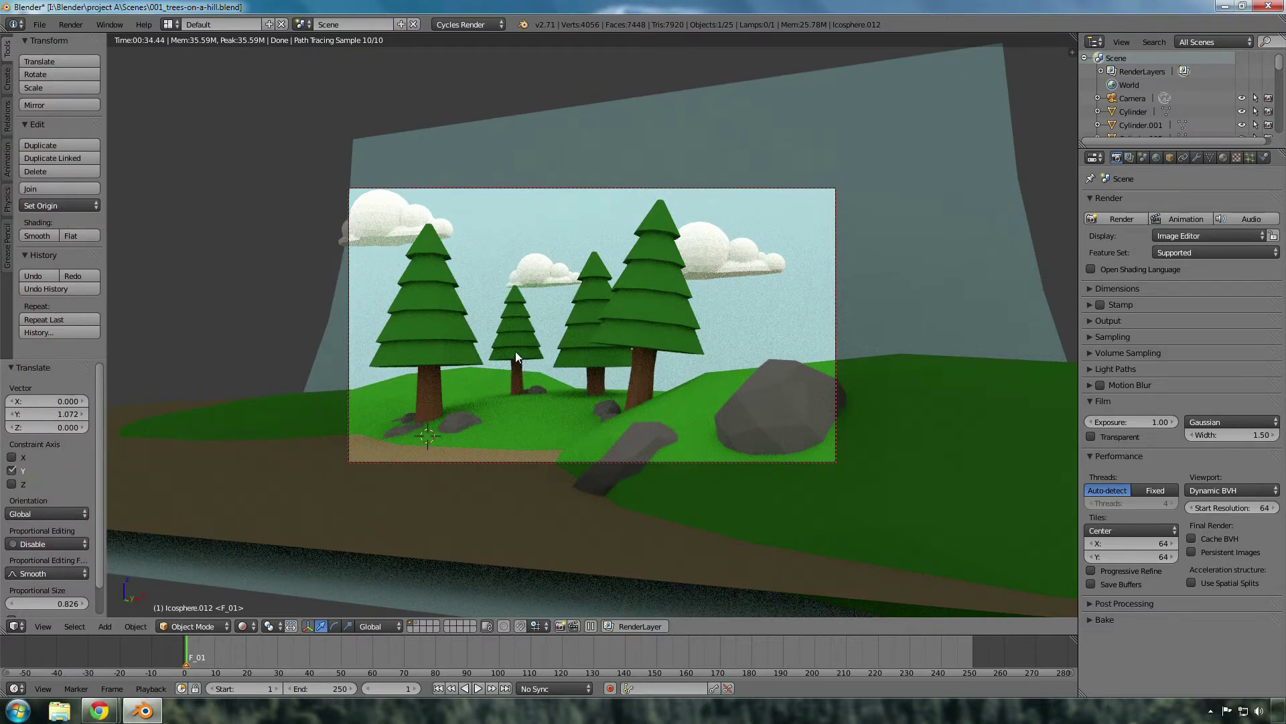
# Examine the finished tree scene in rendered shading through the camera, from the front and from a free angle
pyautogui.press('KP_1')
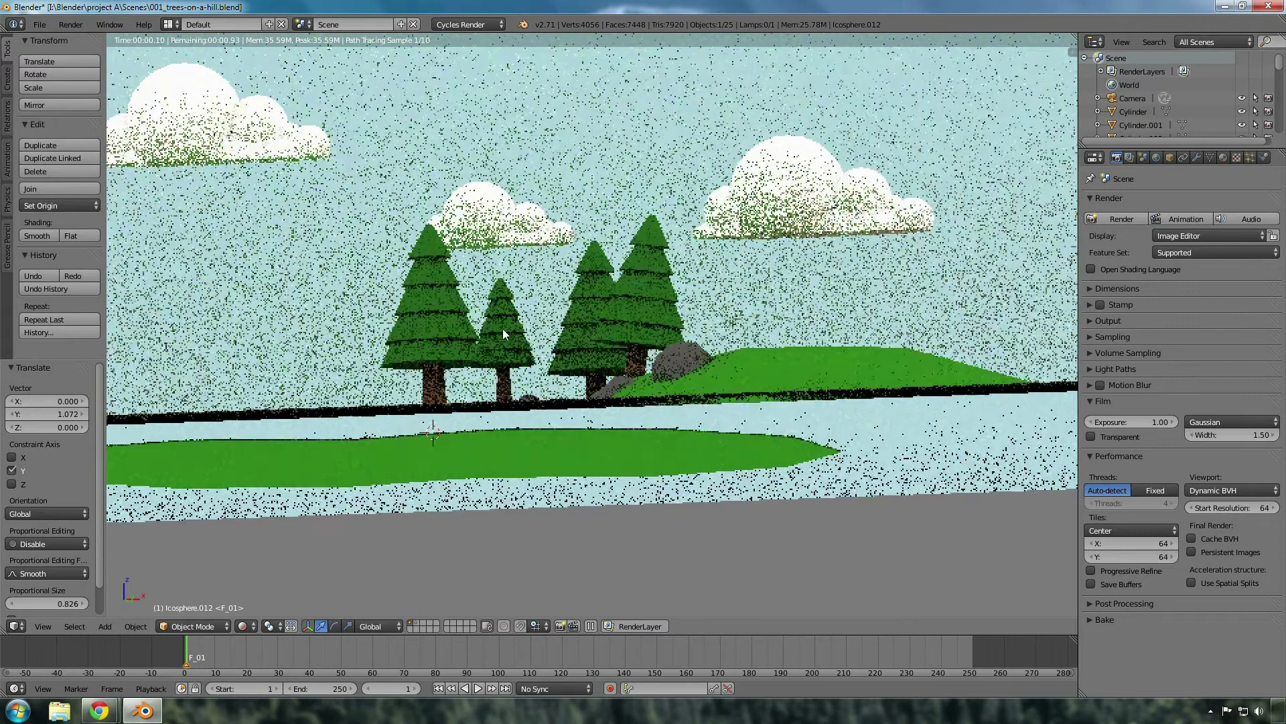
pyautogui.press('KP_0')
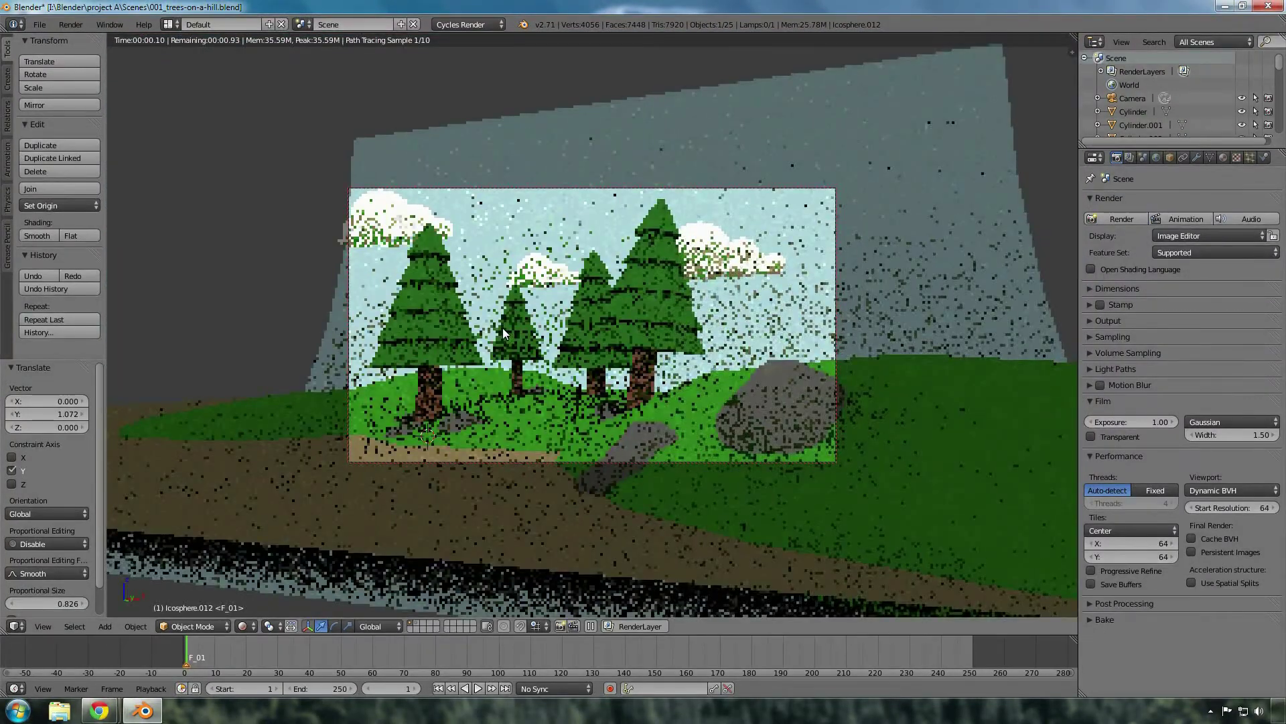
pyautogui.press('KP_1')
pyautogui.press('KP_0')
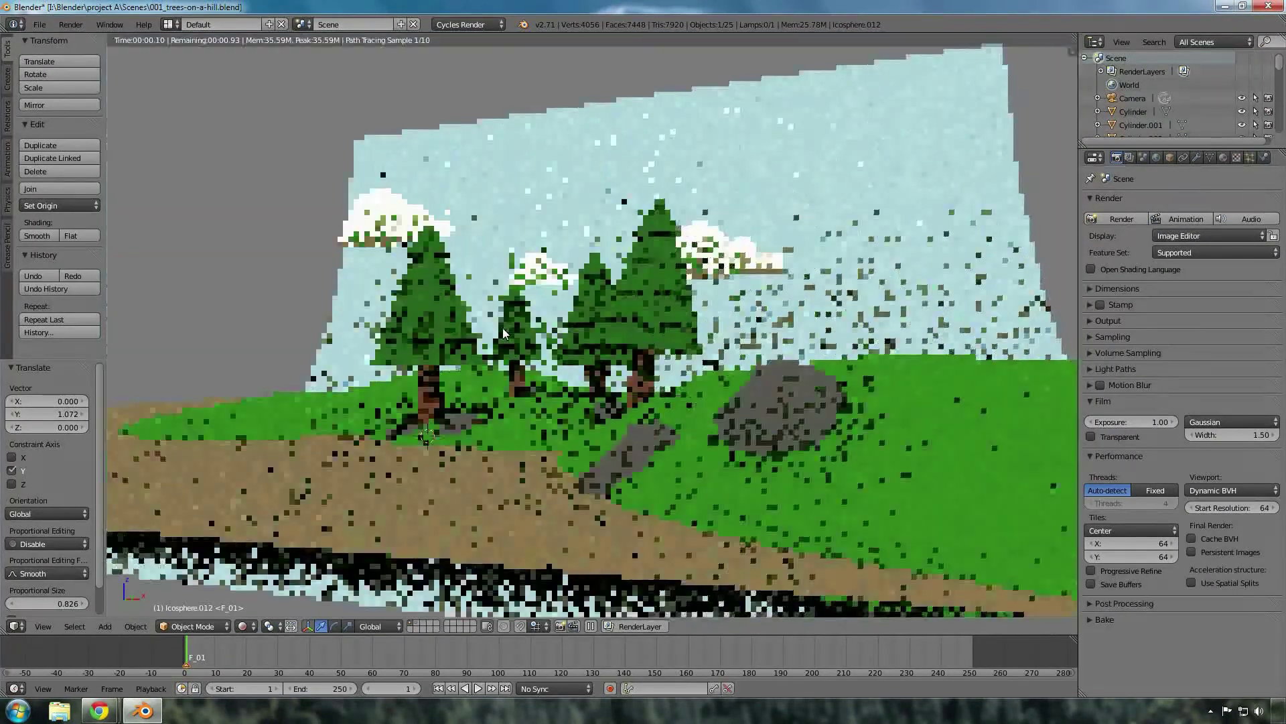
pyautogui.scroll(3, 502, 328)
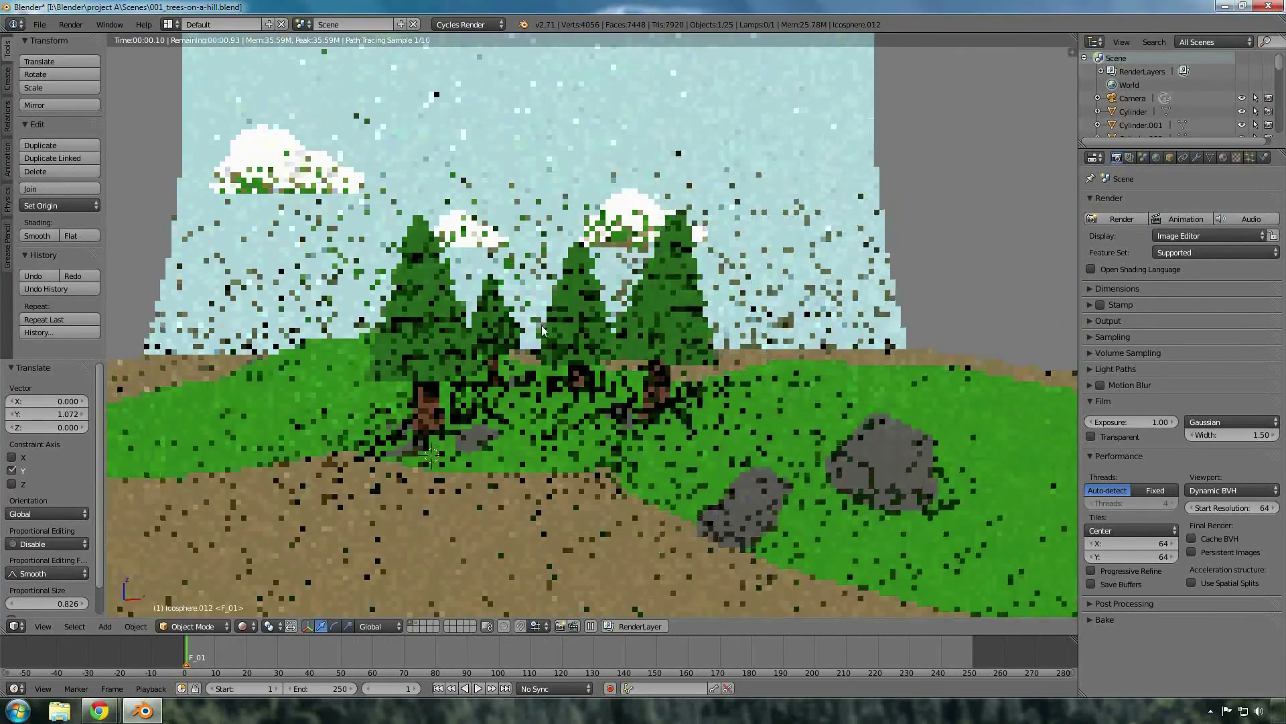
pyautogui.moveTo(525, 328); pyautogui.dragTo(542, 324, button='middle')
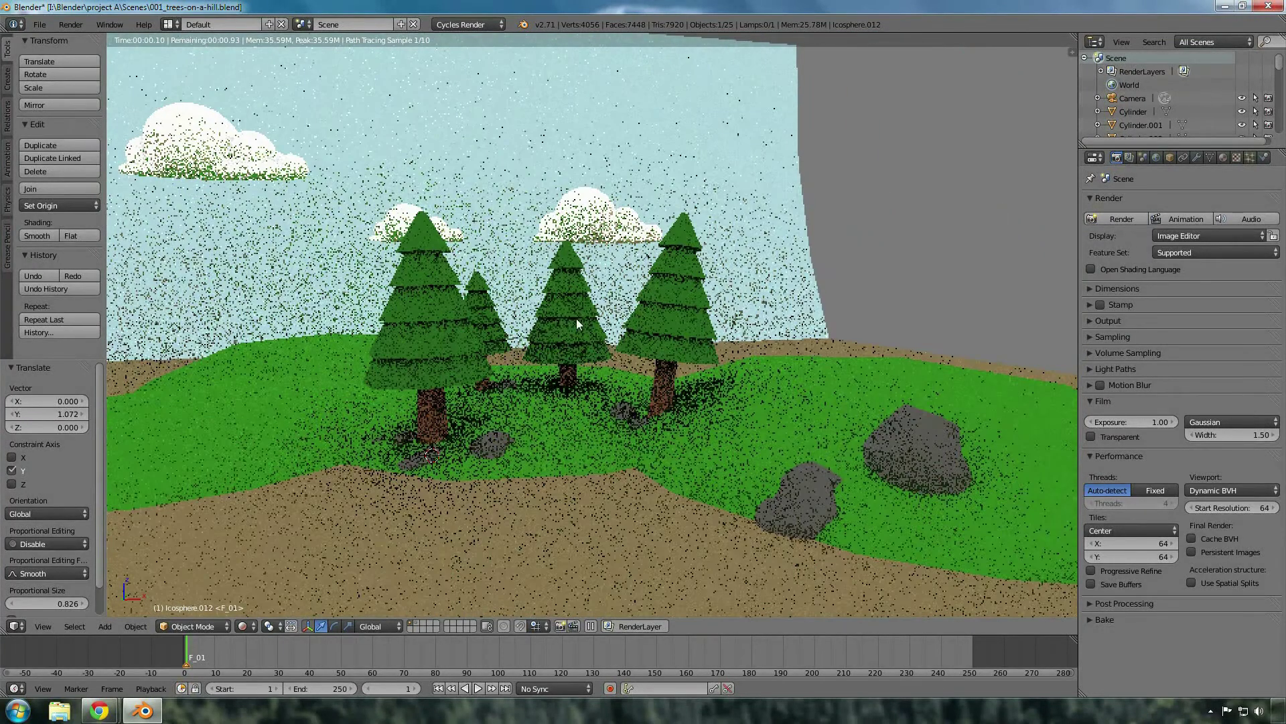
pyautogui.moveTo(626, 317); pyautogui.dragTo(618, 319, button='middle')
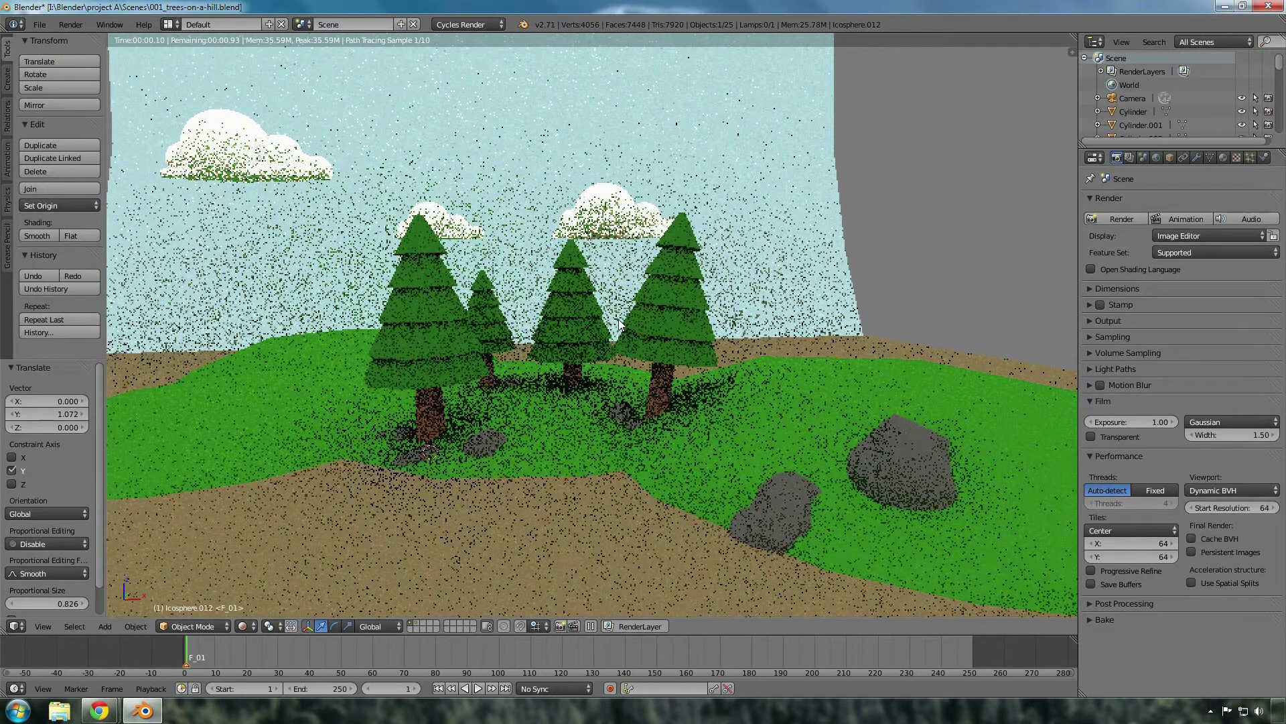
# Set the compute device to CUDA in the user preferences, save the user settings and close the preferences
pyautogui.click(48, 25)
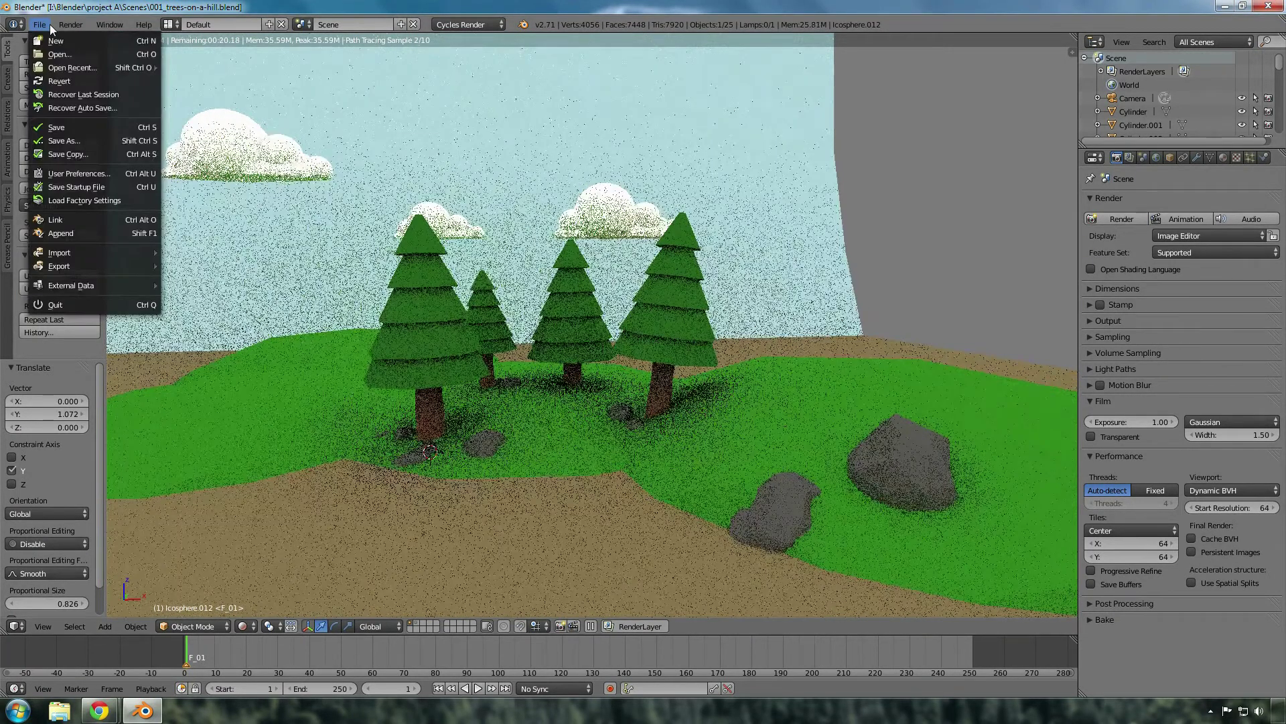
pyautogui.click(118, 174)
pyautogui.moveTo(210, 22); pyautogui.dragTo(358, 53)
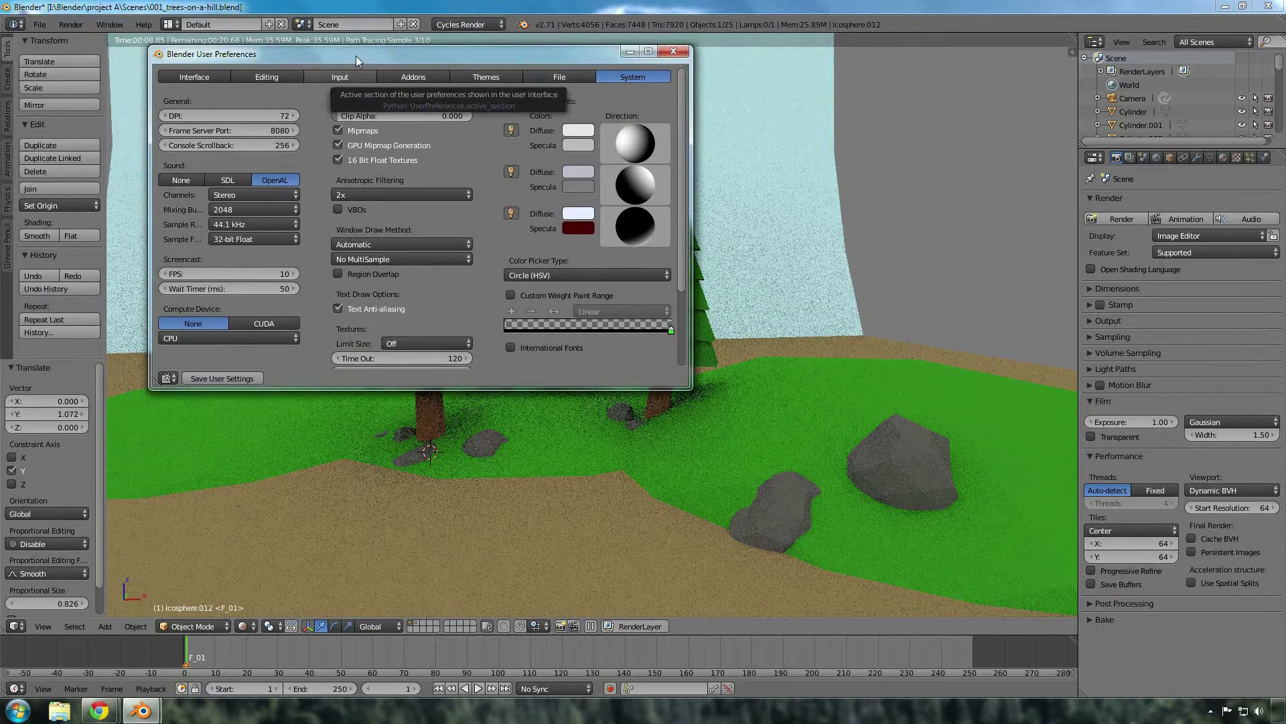
pyautogui.click(264, 325)
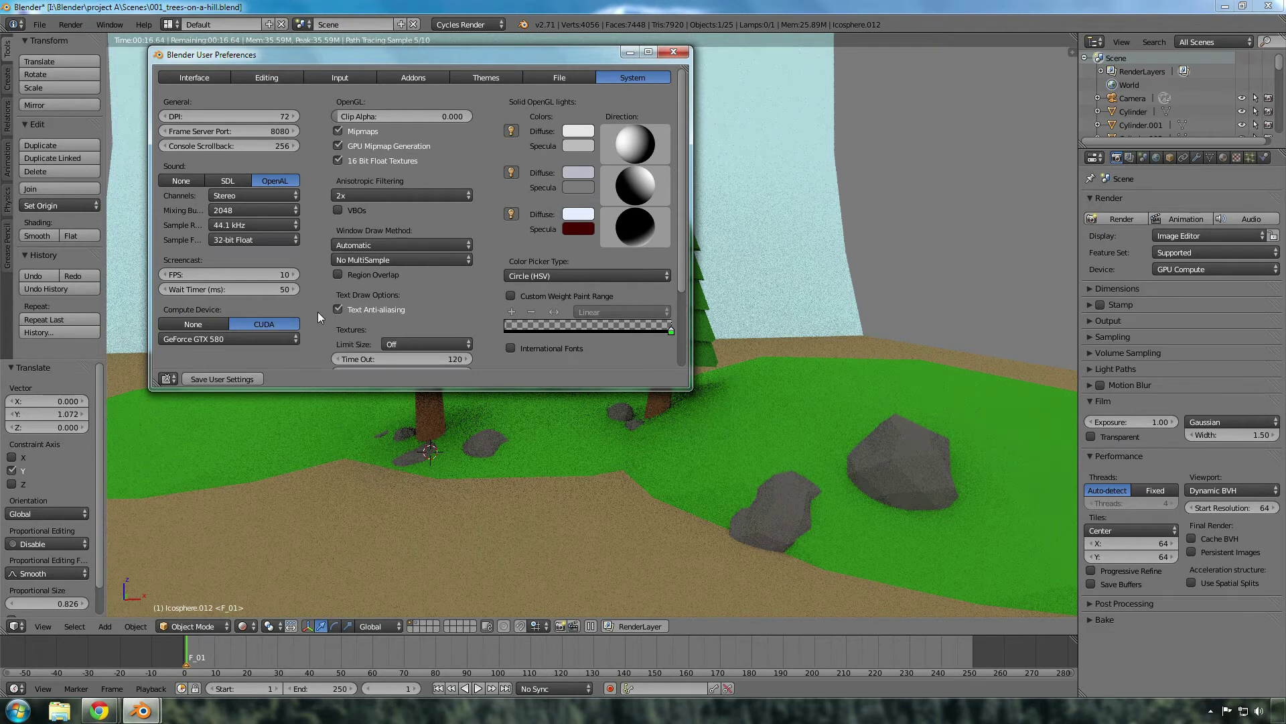
pyautogui.click(243, 380)
pyautogui.click(674, 53)
# Show an empty layer and set the viewport shading to Solid
pyautogui.moveTo(696, 386); pyautogui.dragTo(560, 397, button='middle')
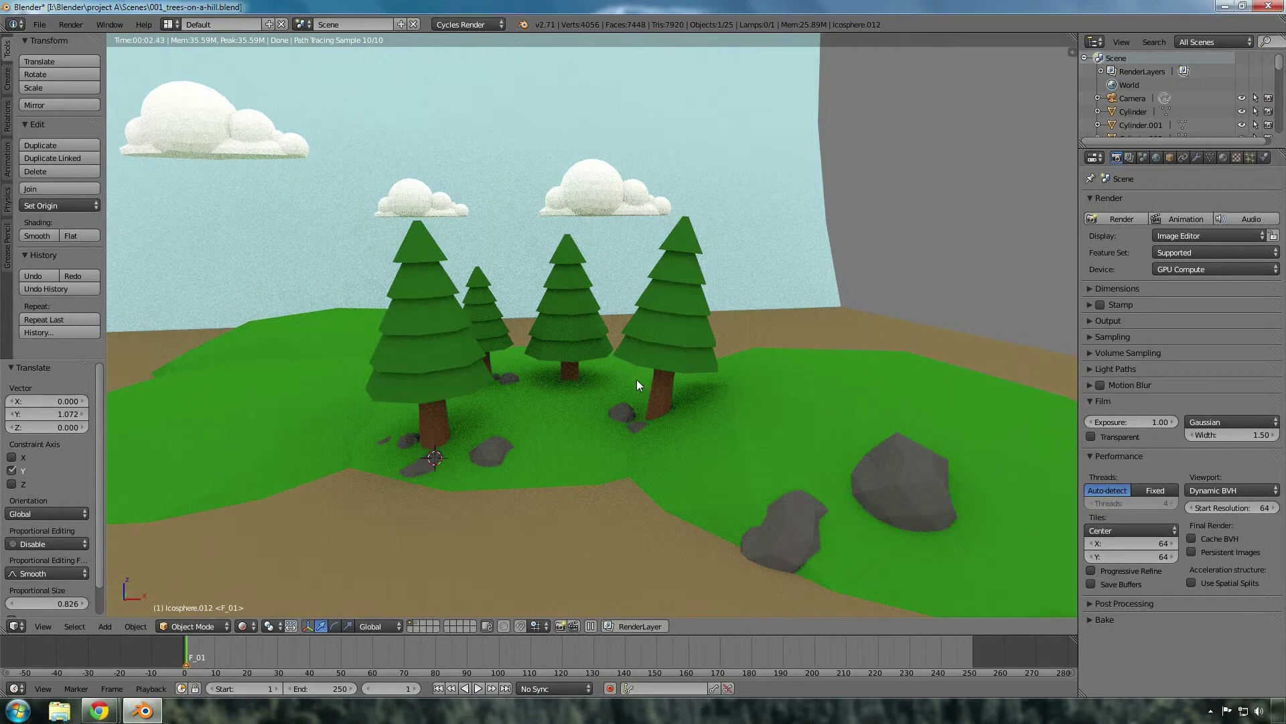
pyautogui.click(421, 625)
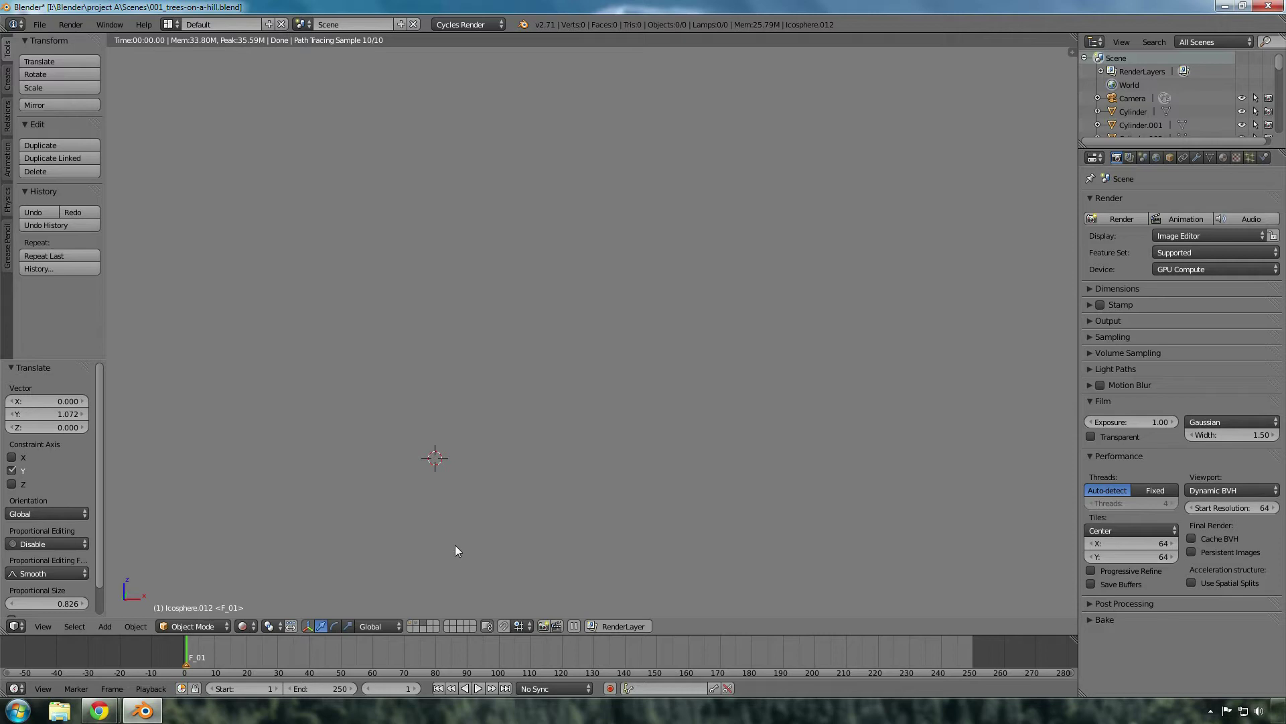
pyautogui.click(247, 626)
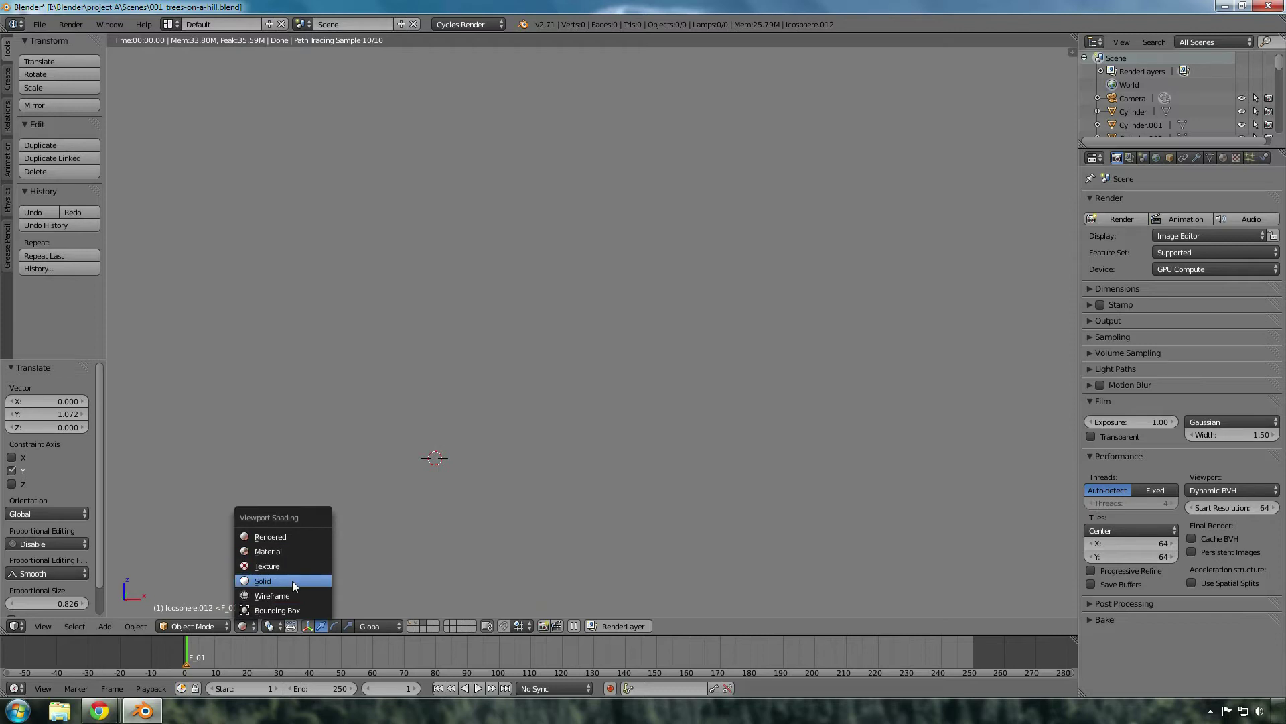
pyautogui.click(293, 580)
# Set the 3D viewport to the front orthographic view
pyautogui.moveTo(483, 421); pyautogui.dragTo(580, 330, button='middle')
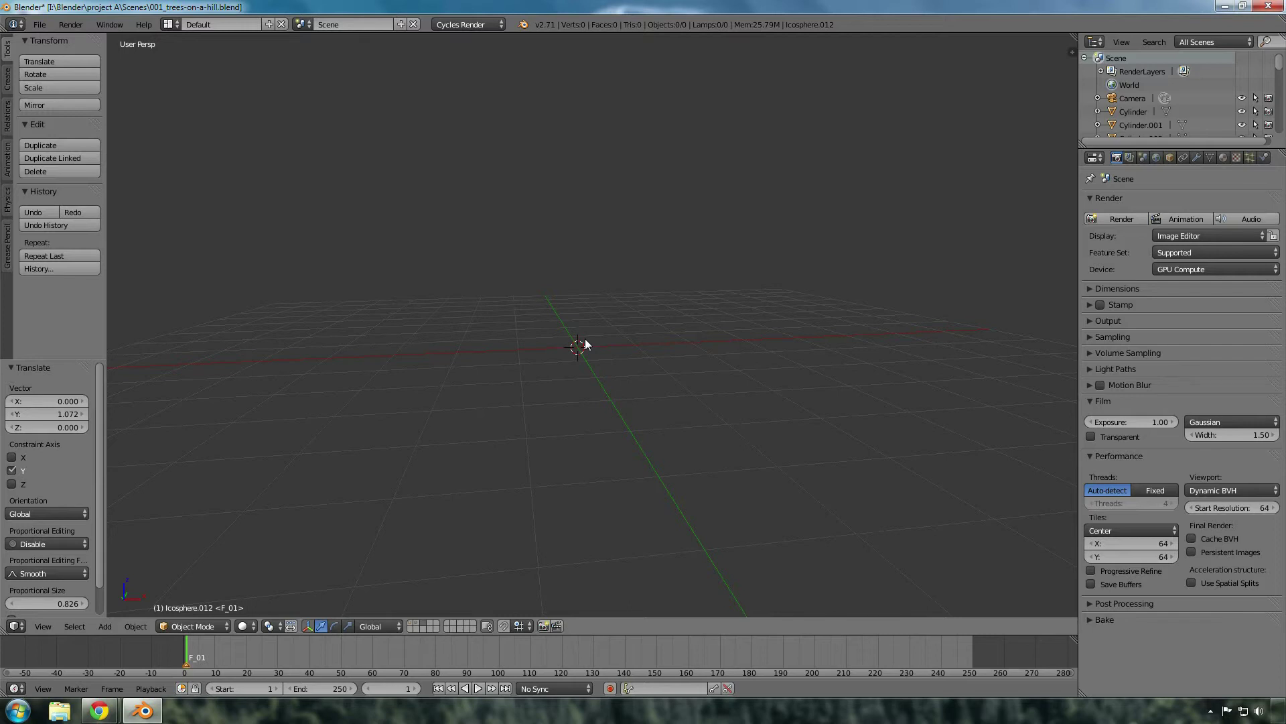
pyautogui.press('KP_1')
pyautogui.press('KP_3')
pyautogui.press('KP_5')
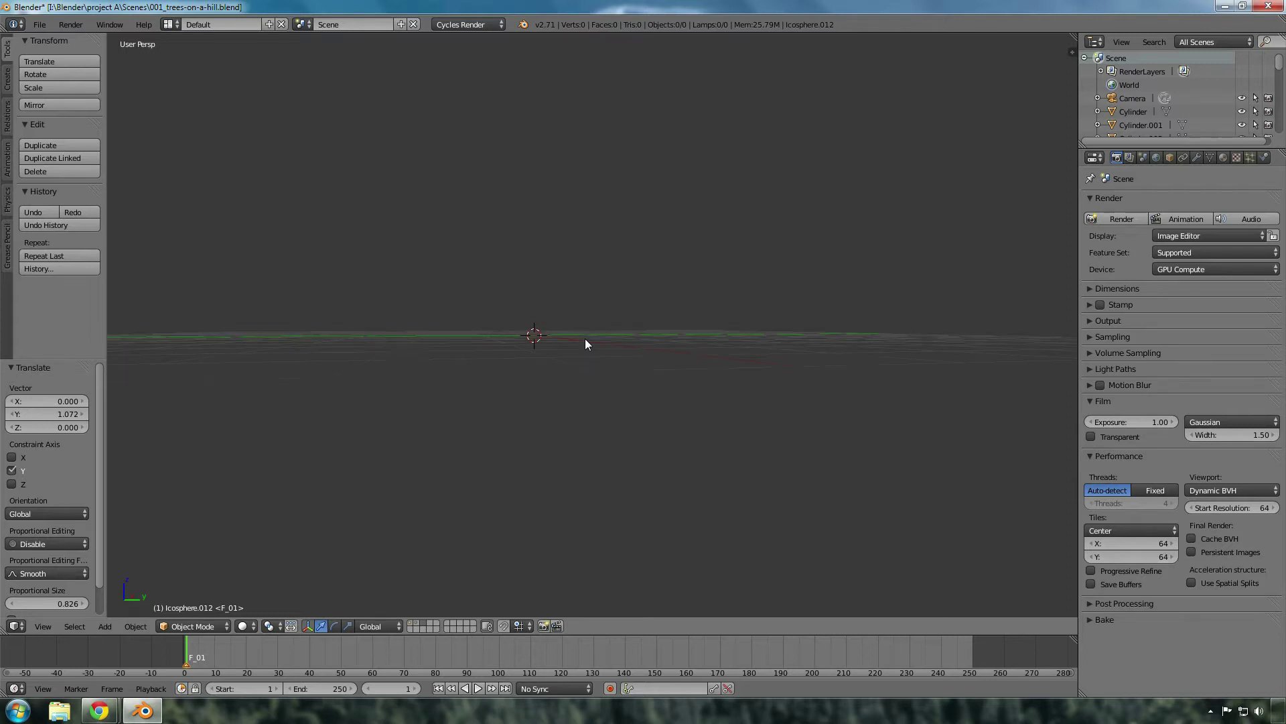
pyautogui.press('KP_1')
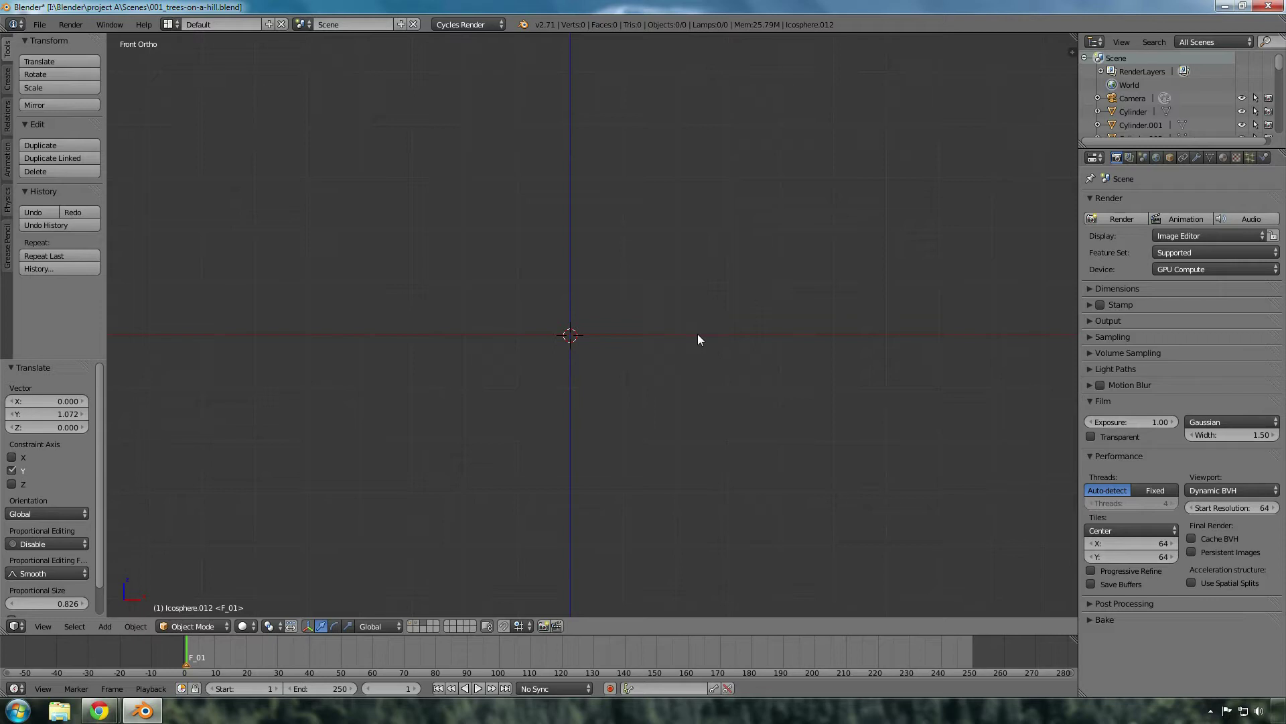
# Add an ico sphere with 3 subdivisions at the world origin
pyautogui.click(7, 78)
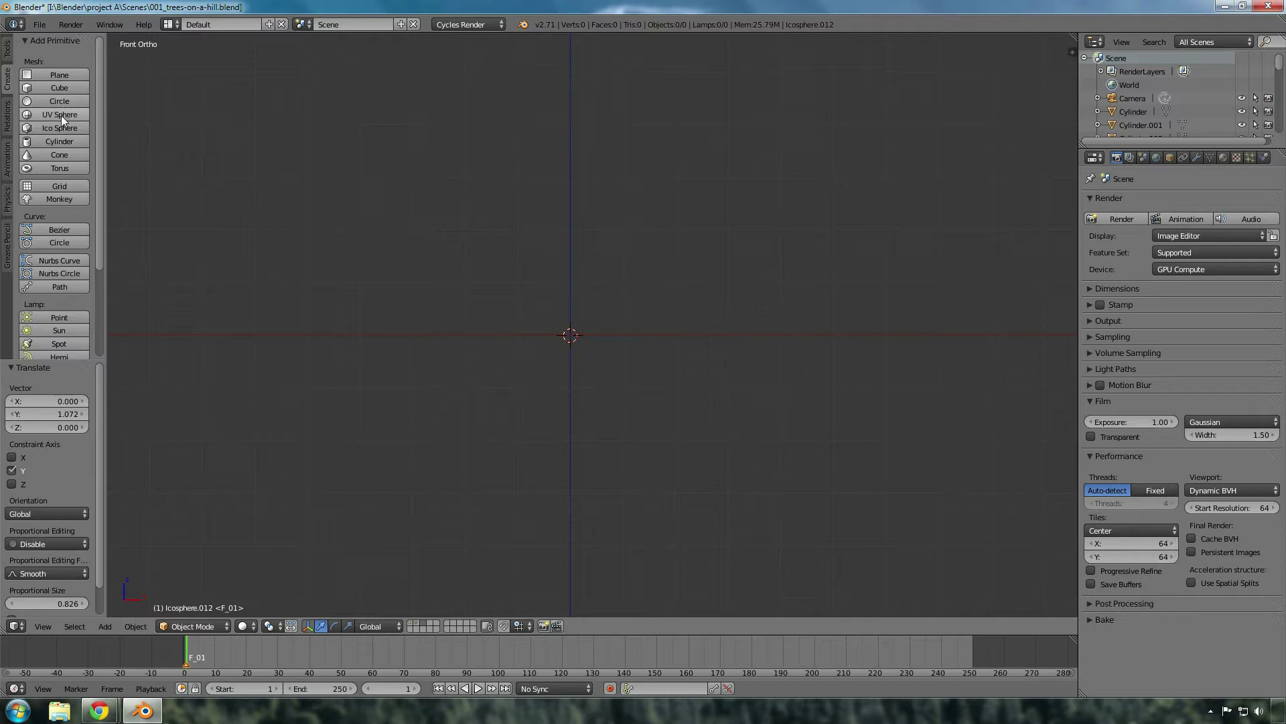
pyautogui.click(70, 131)
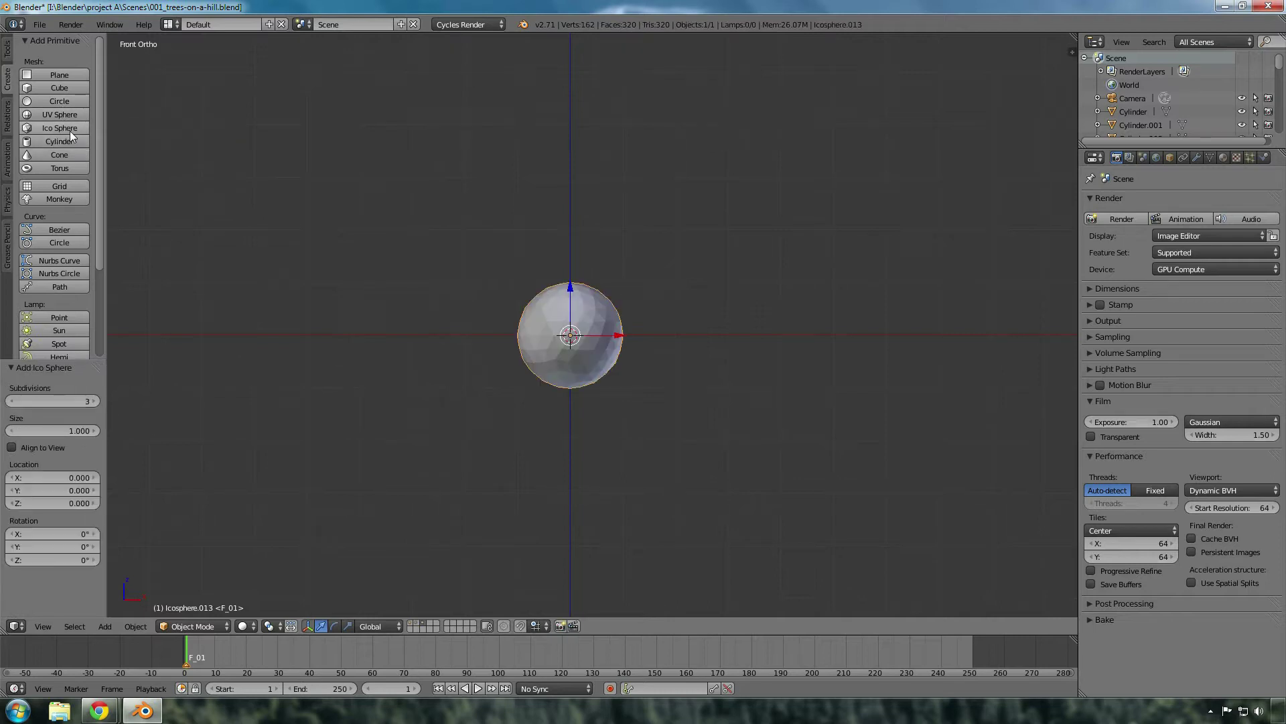
pyautogui.click(11, 400)
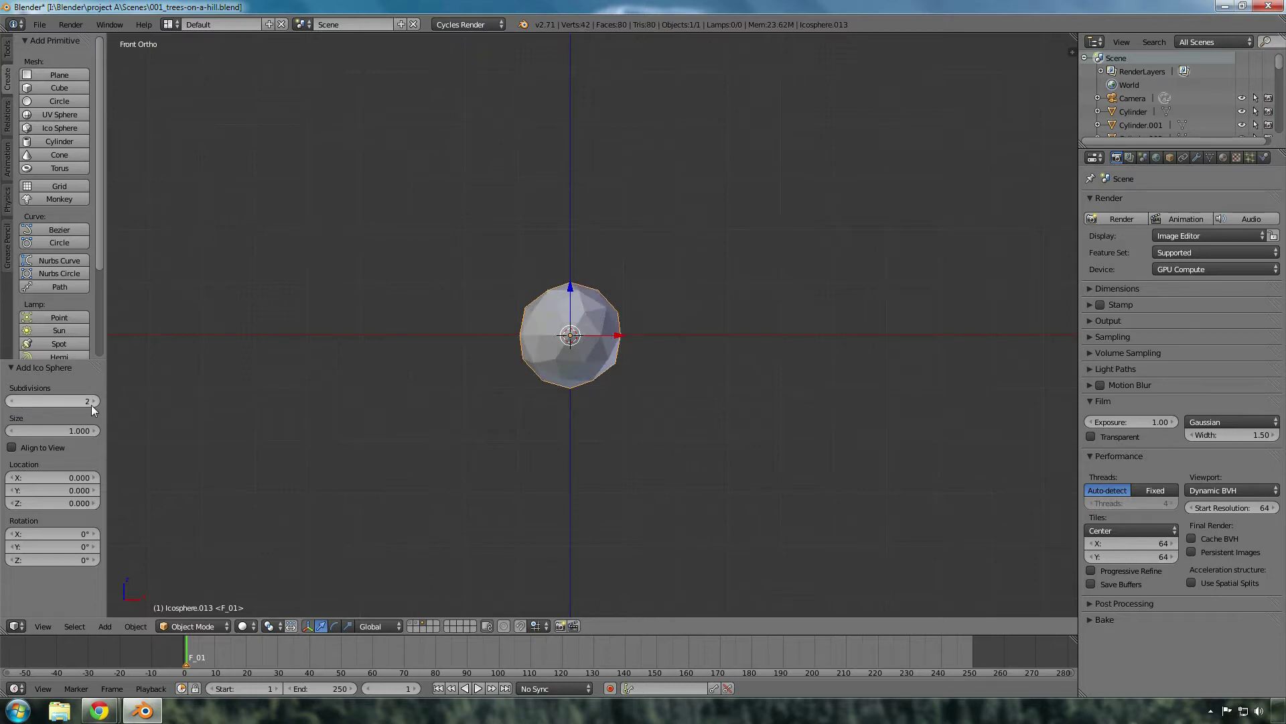
pyautogui.click(91, 404)
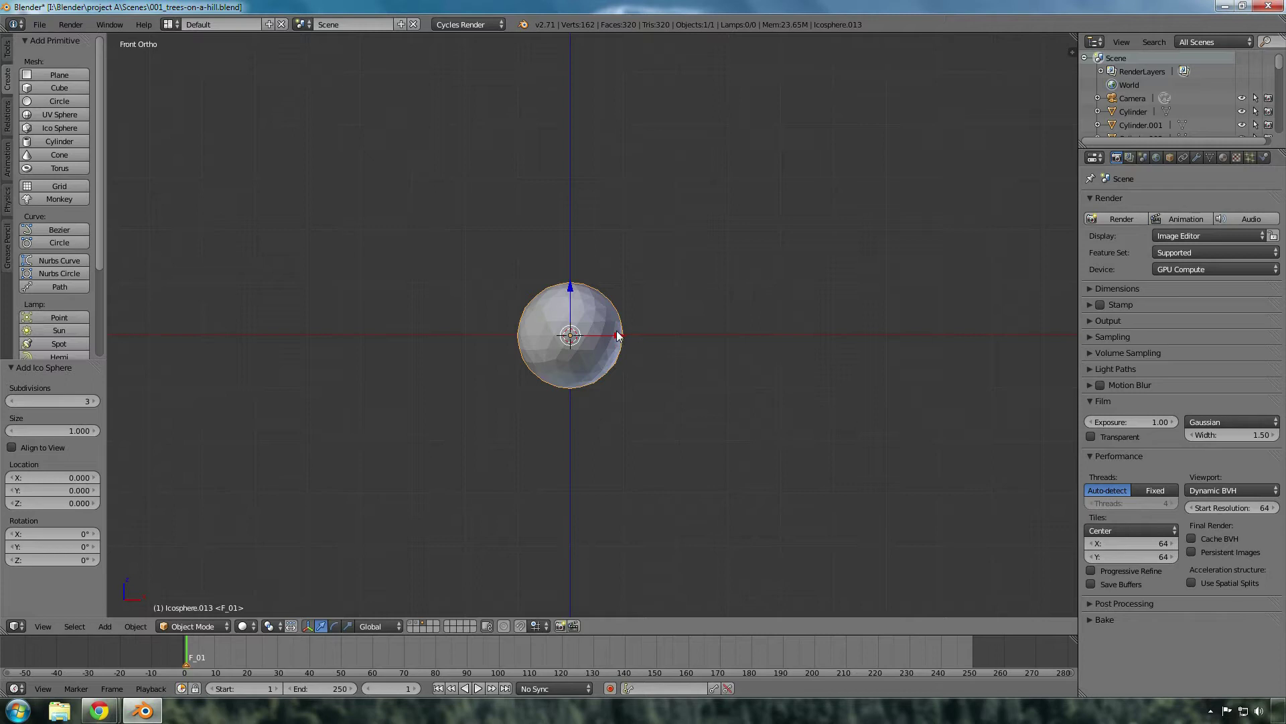
# Stretch the ico sphere along the global X axis by a factor of about 3.3
pyautogui.press('s')
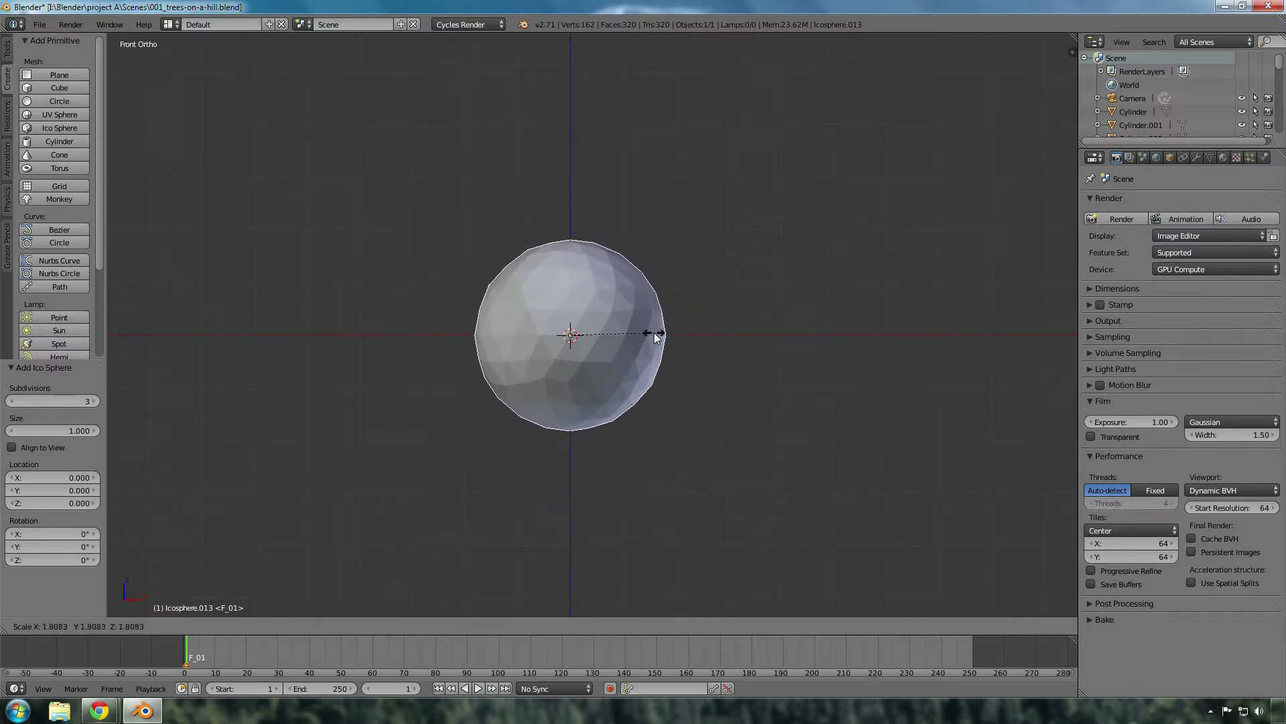
pyautogui.press('x')
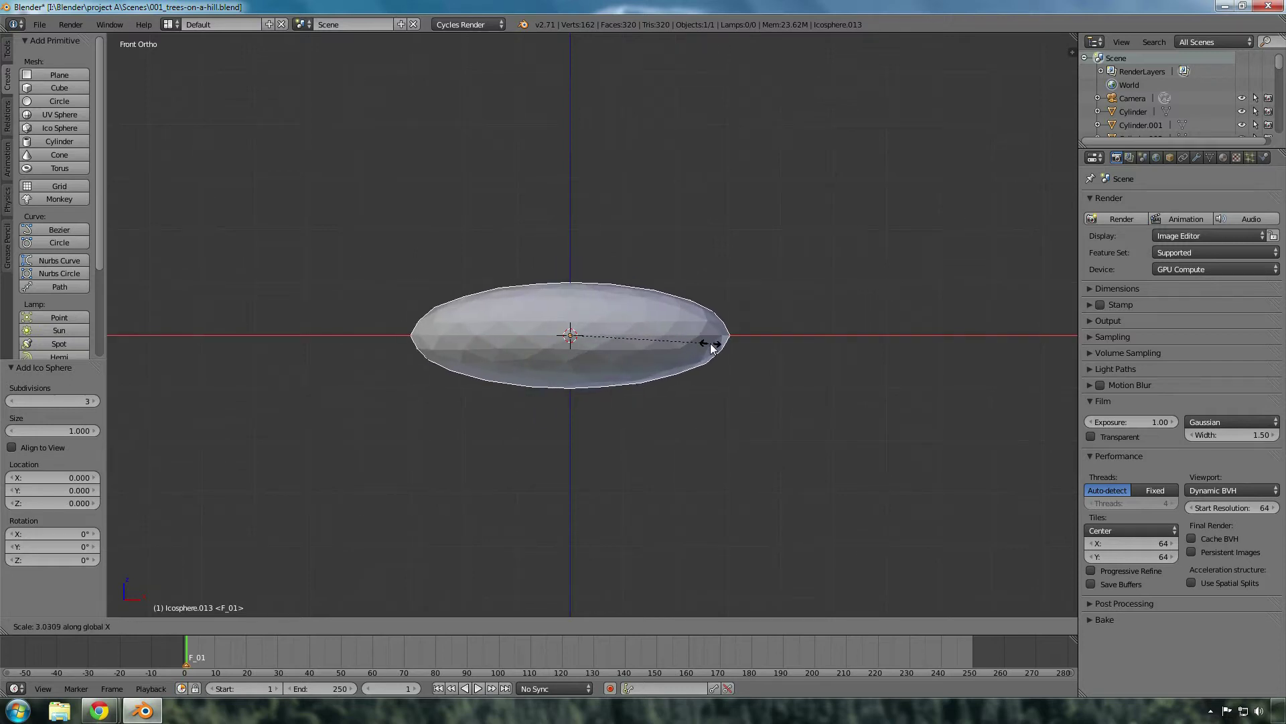
pyautogui.click(723, 339)
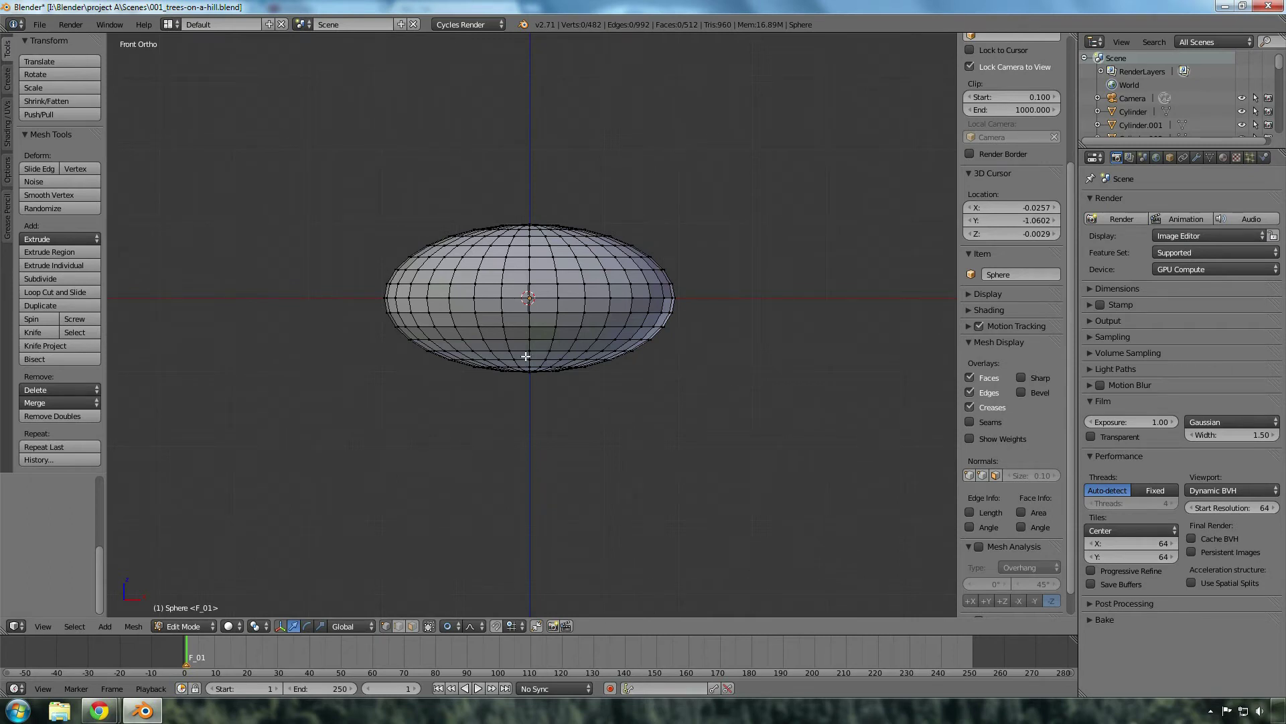
# Try scaling the box-selected lower half of the UV sphere along Z, and undo the scaling
pyautogui.press('b')
pyautogui.moveTo(367, 291); pyautogui.dragTo(721, 385)
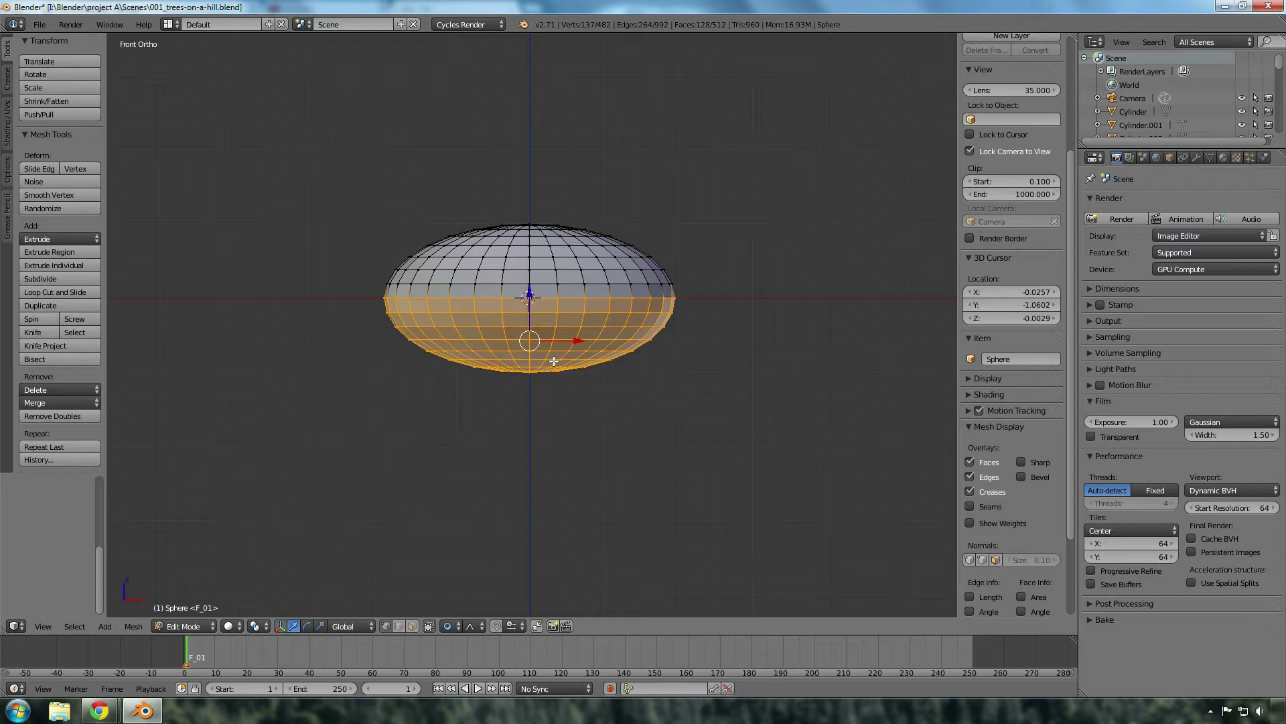
pyautogui.press('s')
pyautogui.press('z')
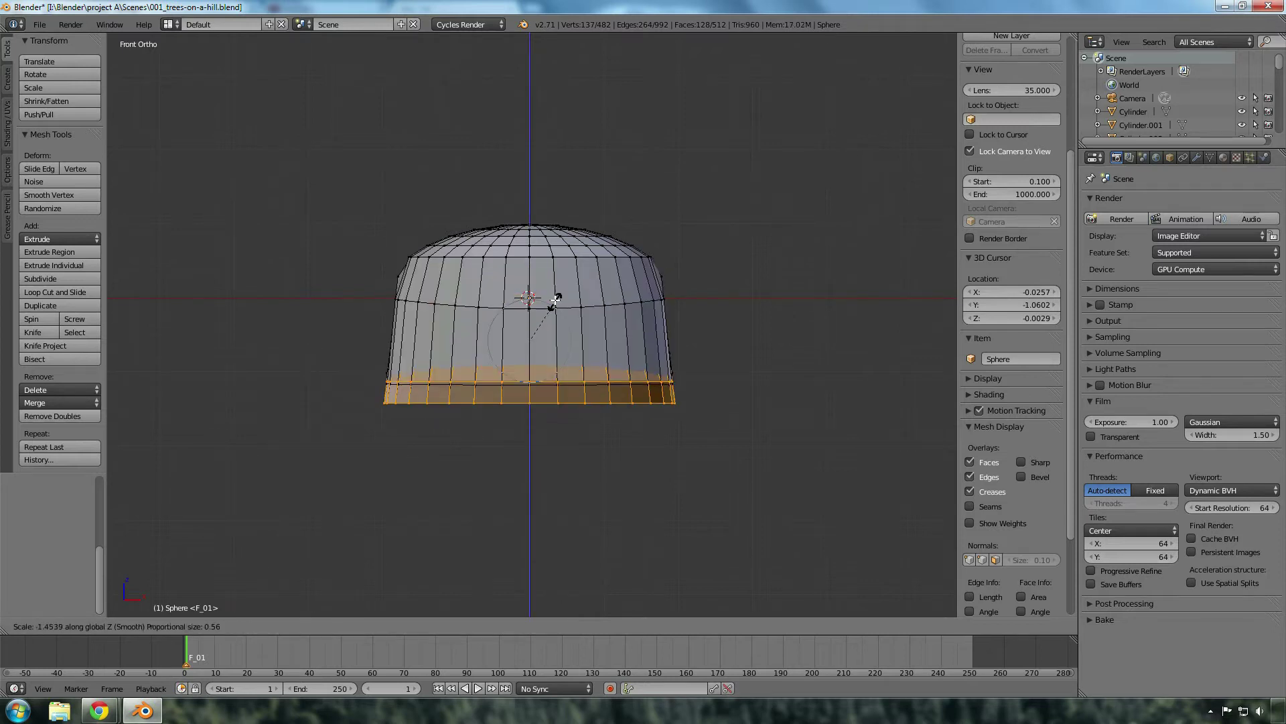
pyautogui.click(554, 326)
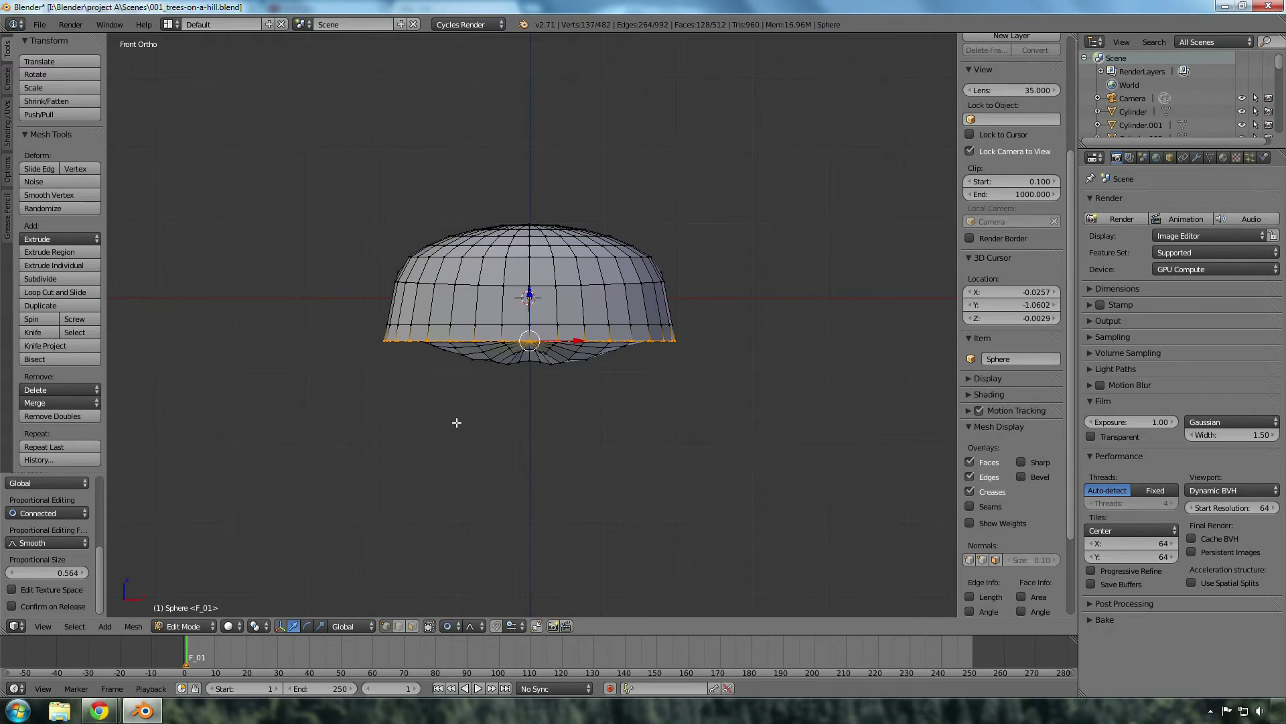
pyautogui.hotkey('ctrl', 'z')
# Inspect the UV sphere's selection from behind, box-select its lower half again and check the selection from another angle
pyautogui.moveTo(436, 362); pyautogui.dragTo(632, 380, button='middle')
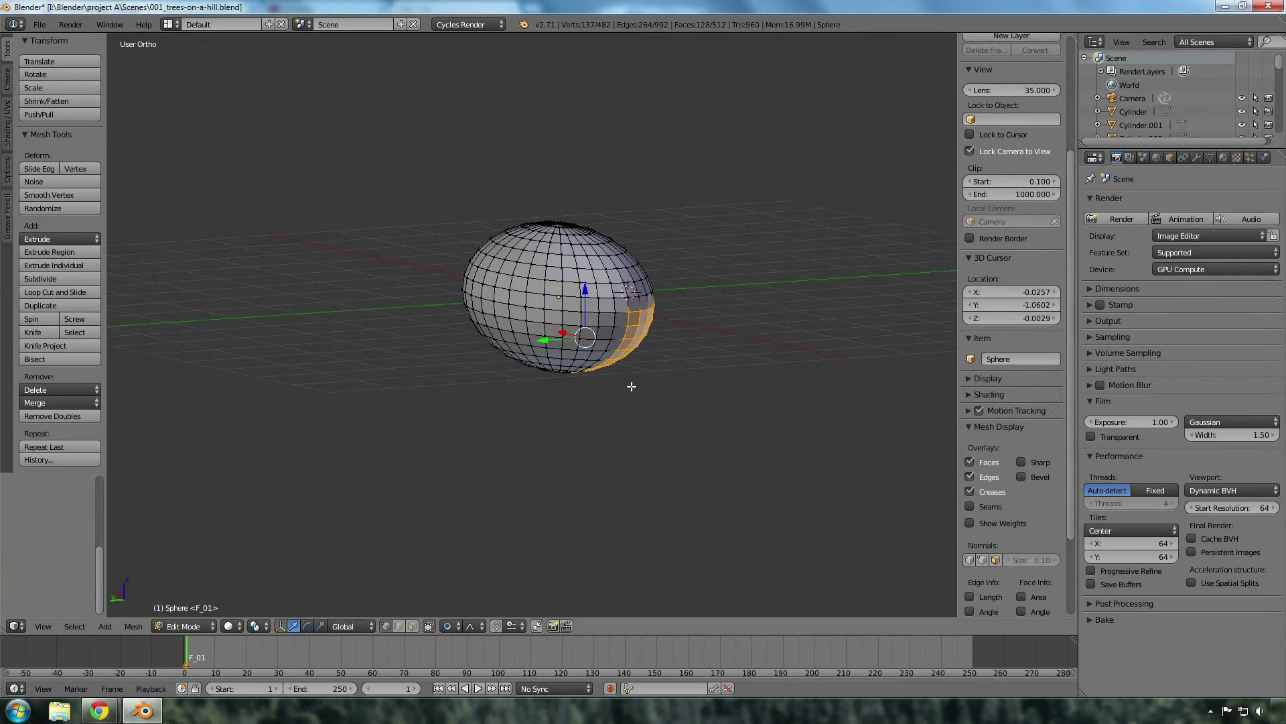
pyautogui.press('KP_1')
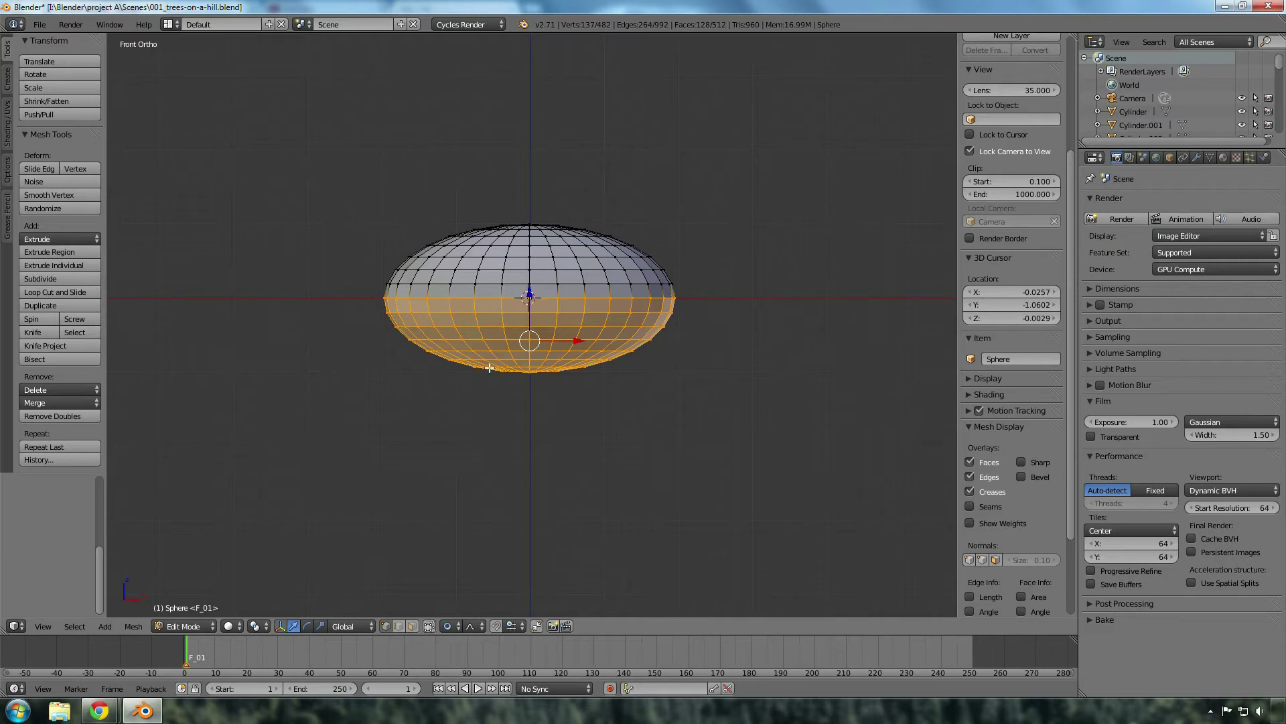
pyautogui.press('b')
pyautogui.moveTo(376, 295); pyautogui.dragTo(736, 398)
pyautogui.moveTo(548, 406); pyautogui.dragTo(783, 426, button='middle')
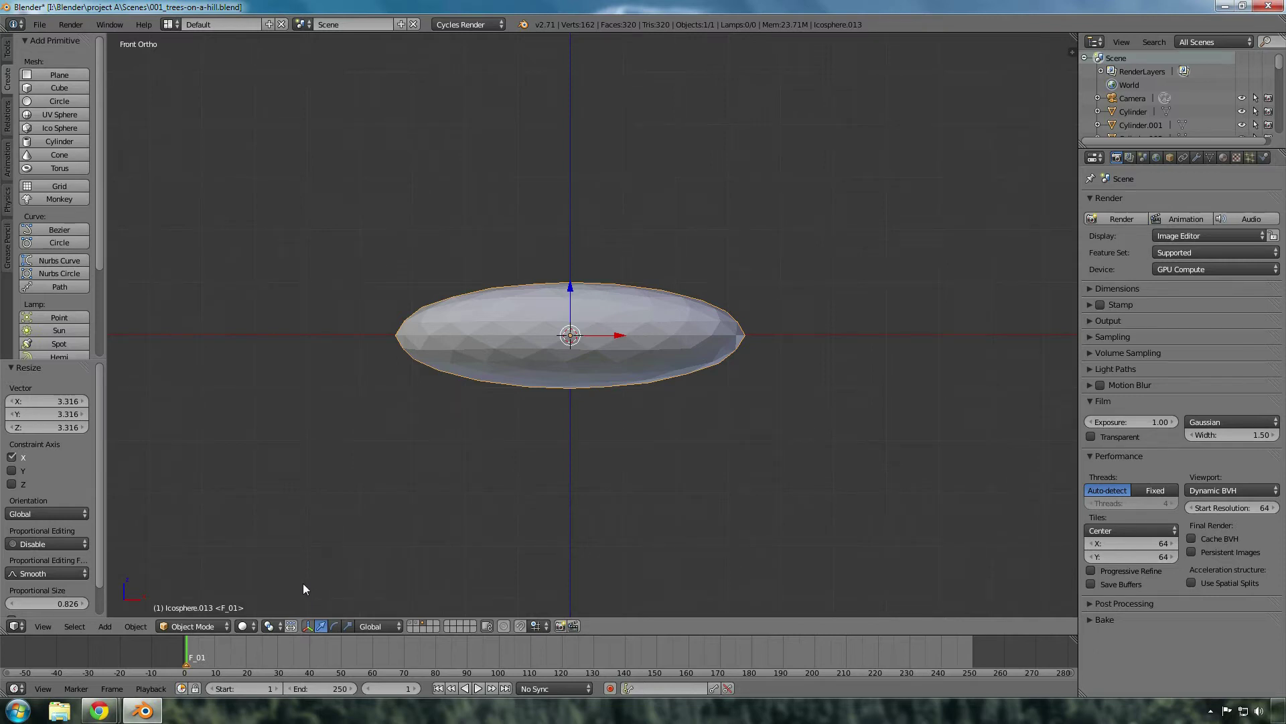
# Put the stretched ico sphere in Edit Mode and box-select only the vertices of its lower half
pyautogui.click(215, 627)
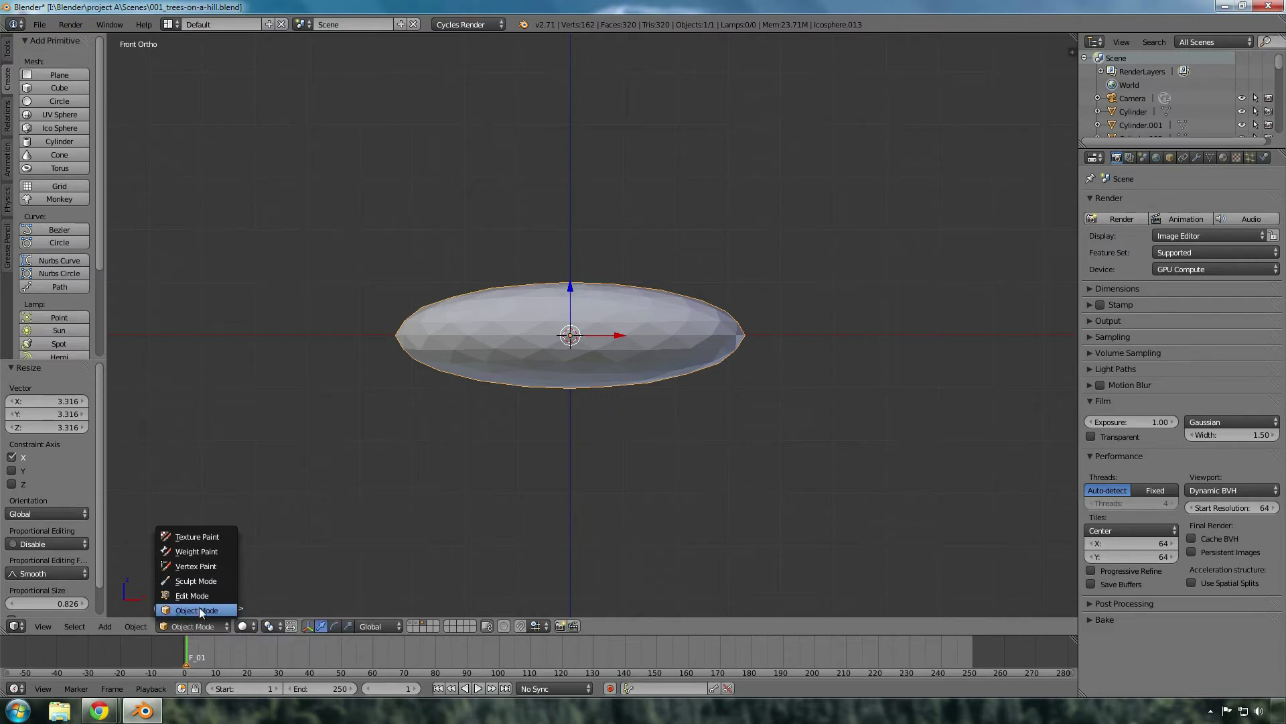
pyautogui.click(215, 596)
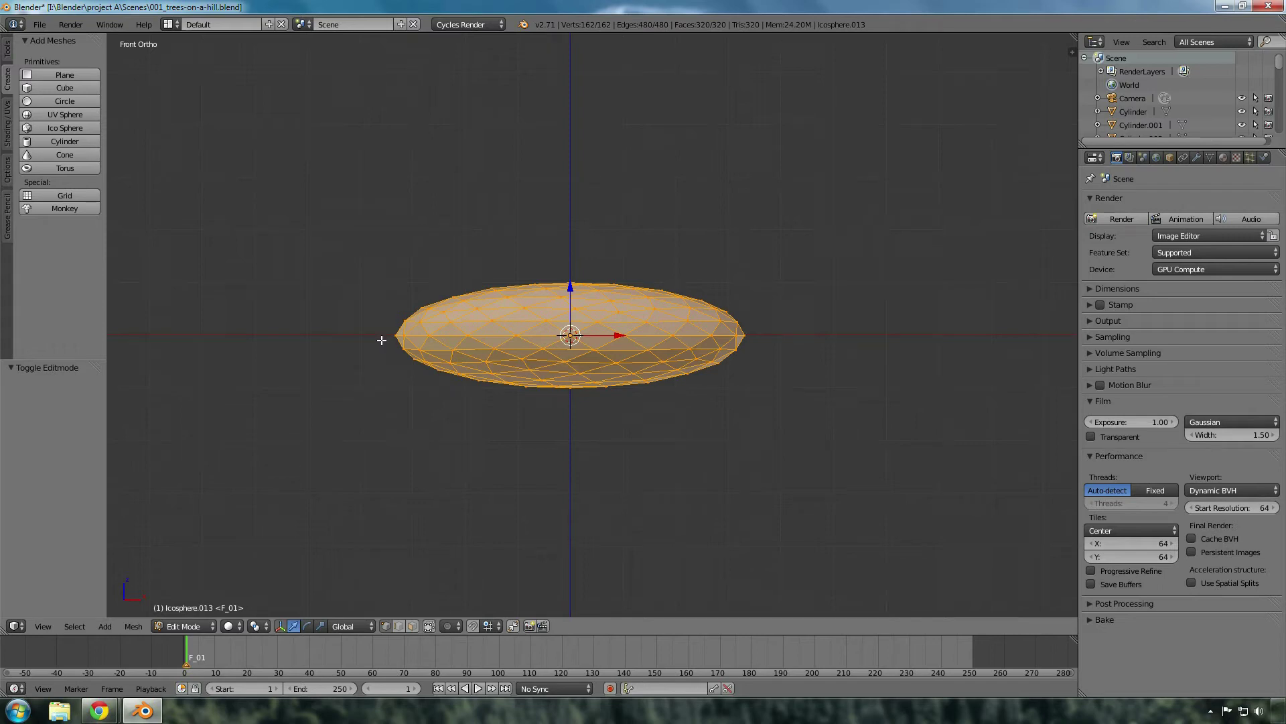
pyautogui.press('a')
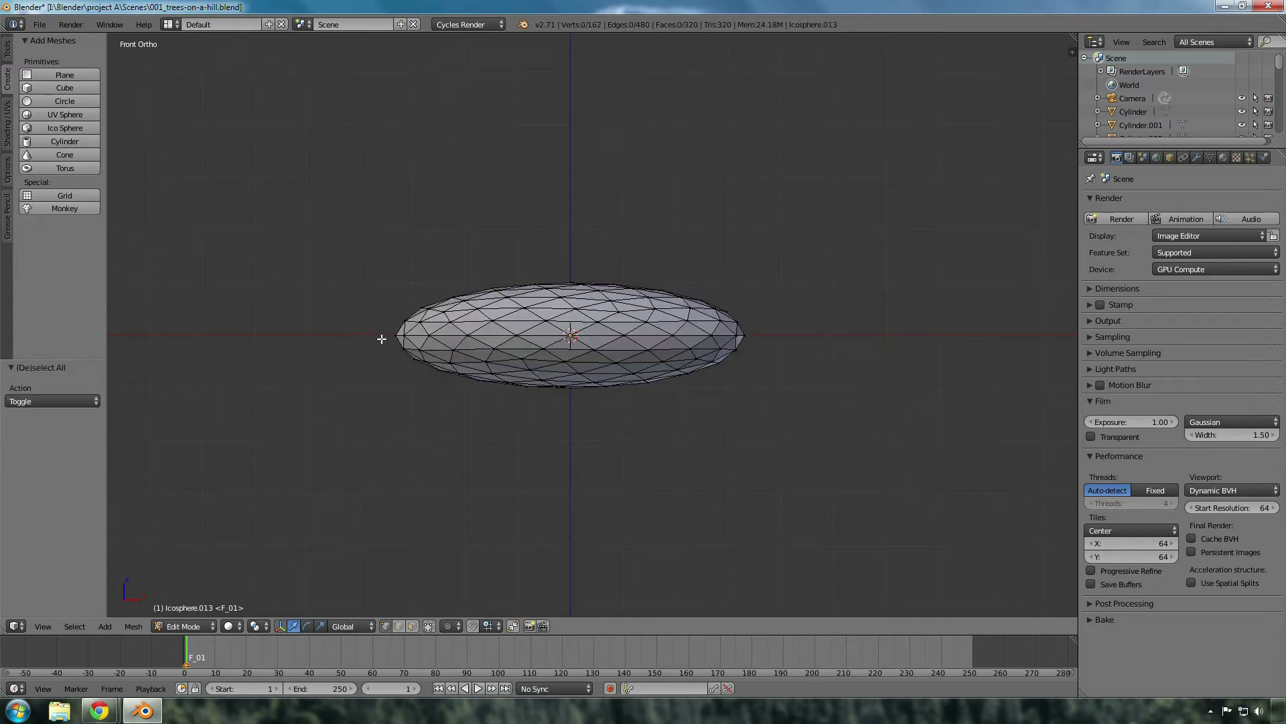
pyautogui.press('b')
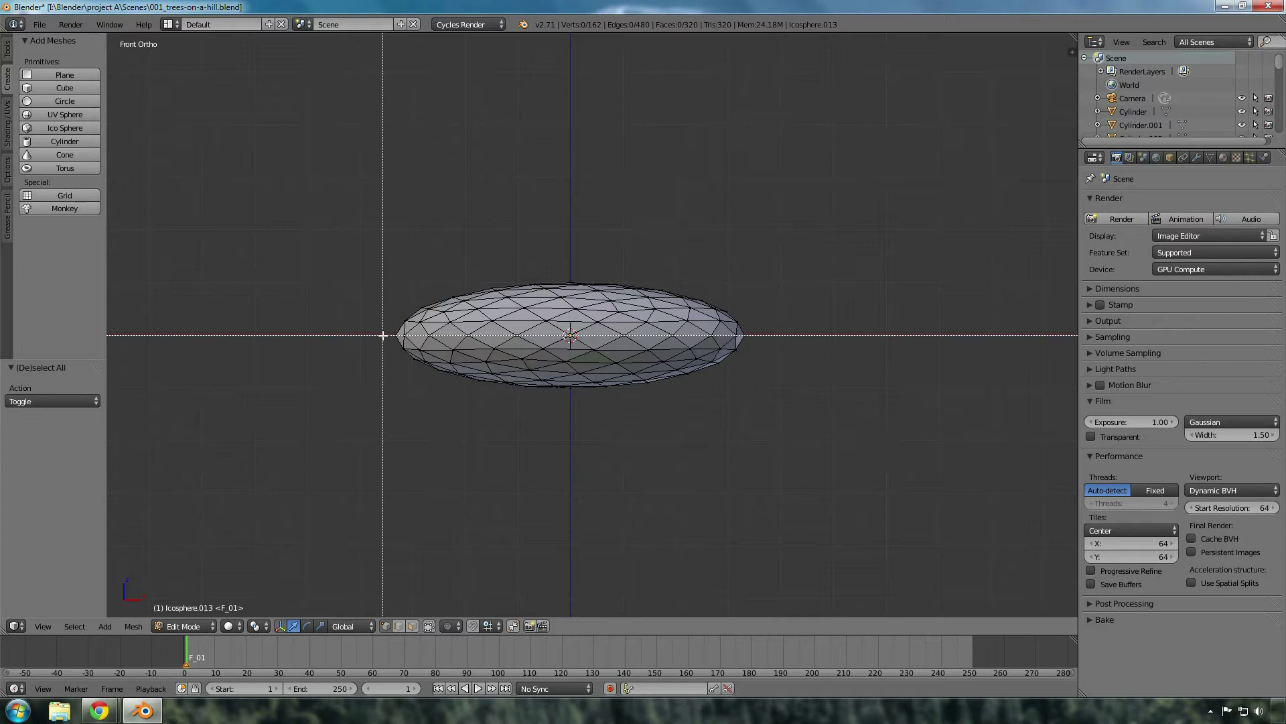
pyautogui.moveTo(382, 332); pyautogui.dragTo(798, 401)
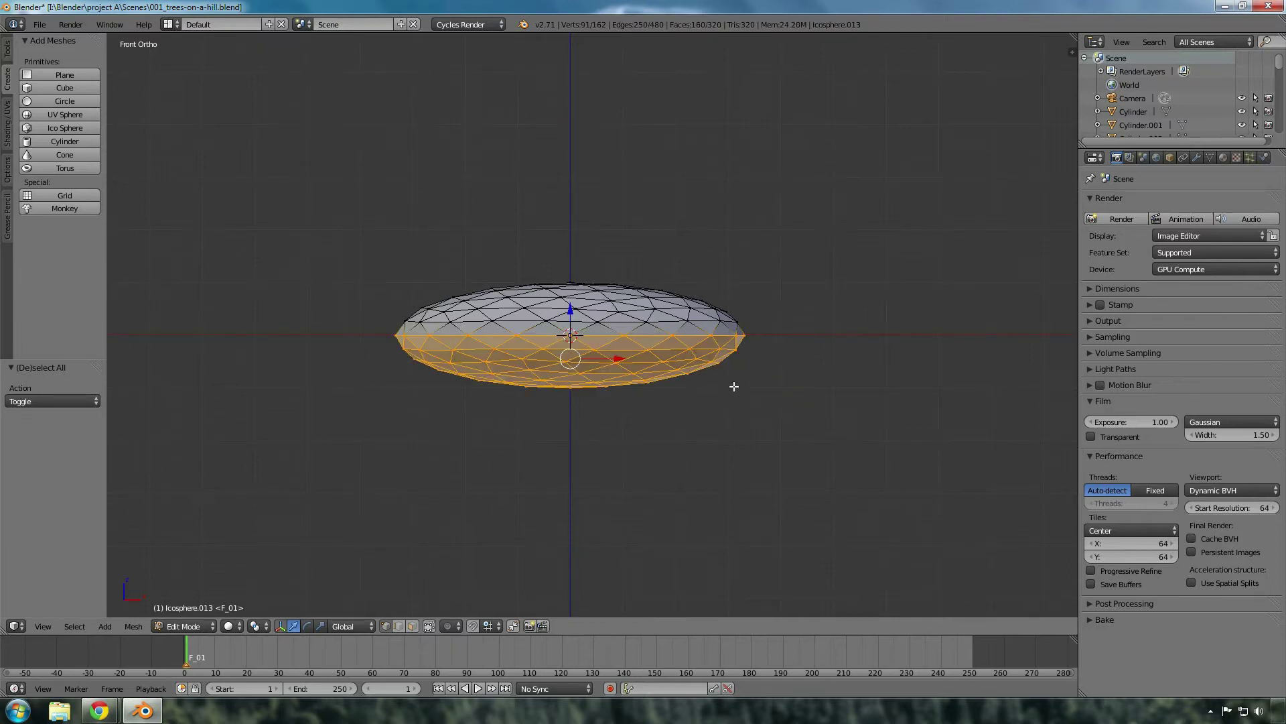
# Flatten the selected lower half of the stretched ico sphere by scaling it to 0 along the global Z axis
pyautogui.moveTo(530, 402); pyautogui.dragTo(626, 394, button='middle')
pyautogui.press('KP_1')
pyautogui.press('s')
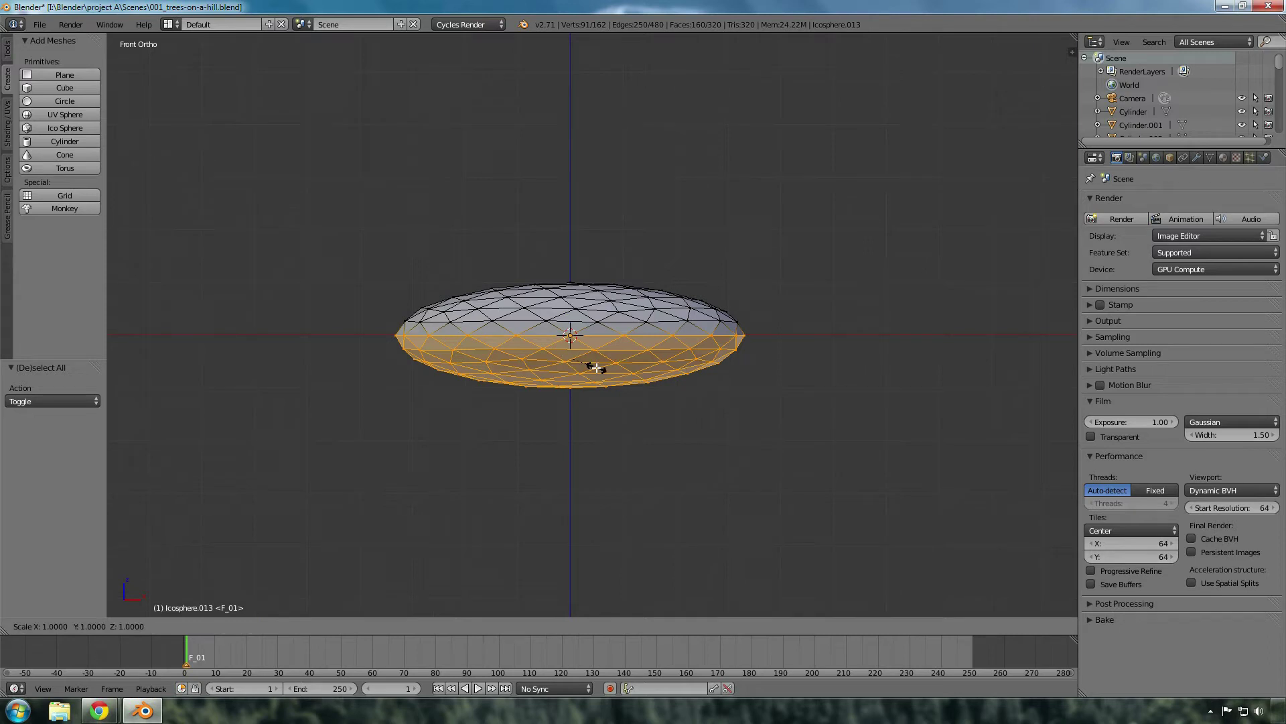
pyautogui.press('z')
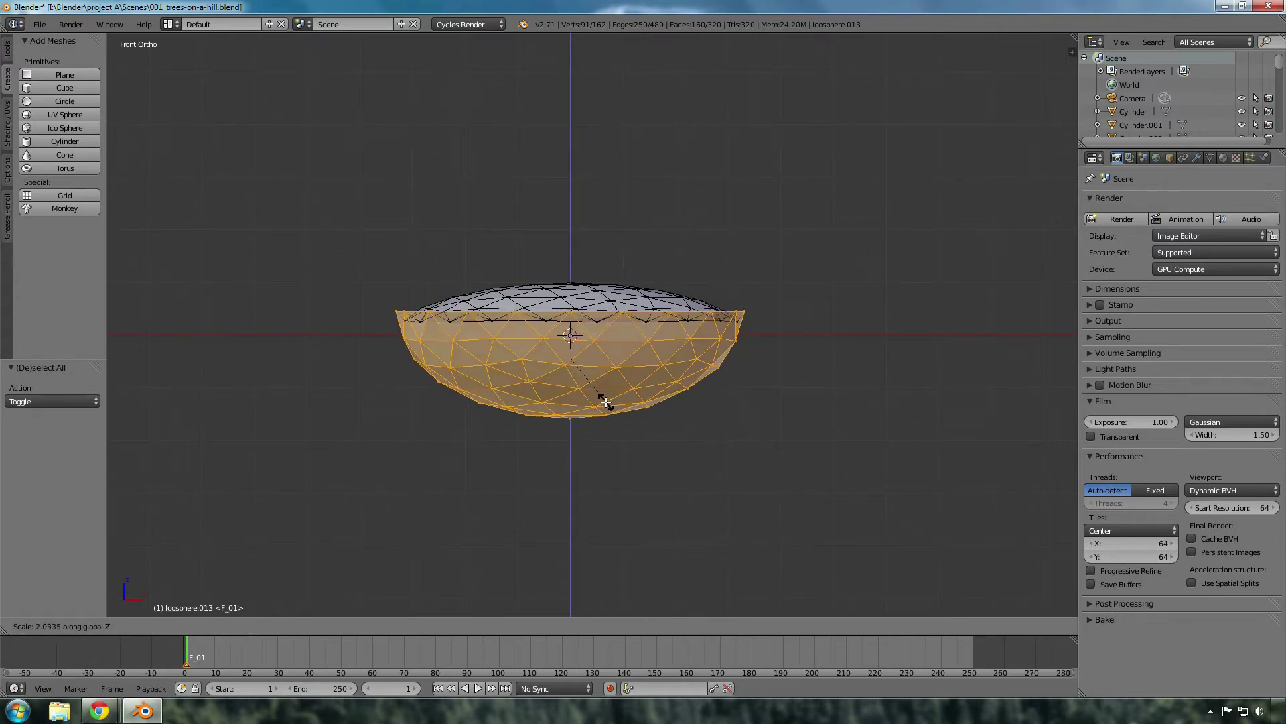
pyautogui.press('0')
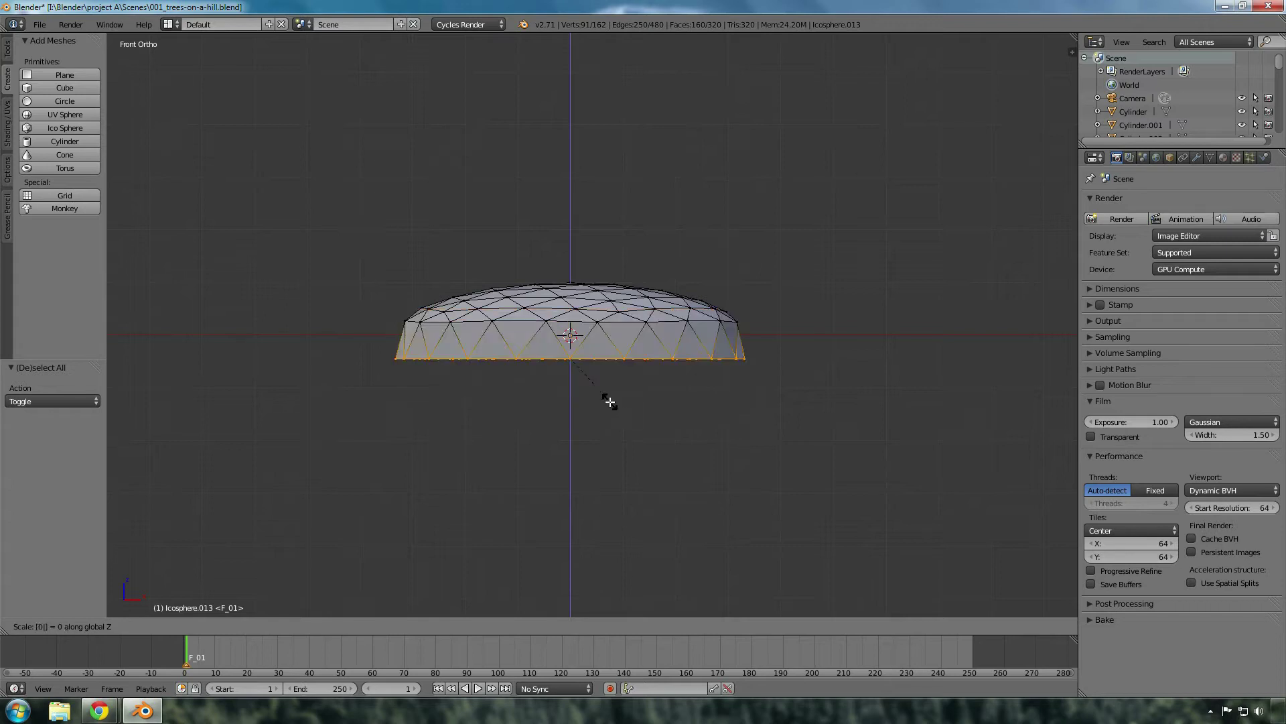
pyautogui.press('Return')
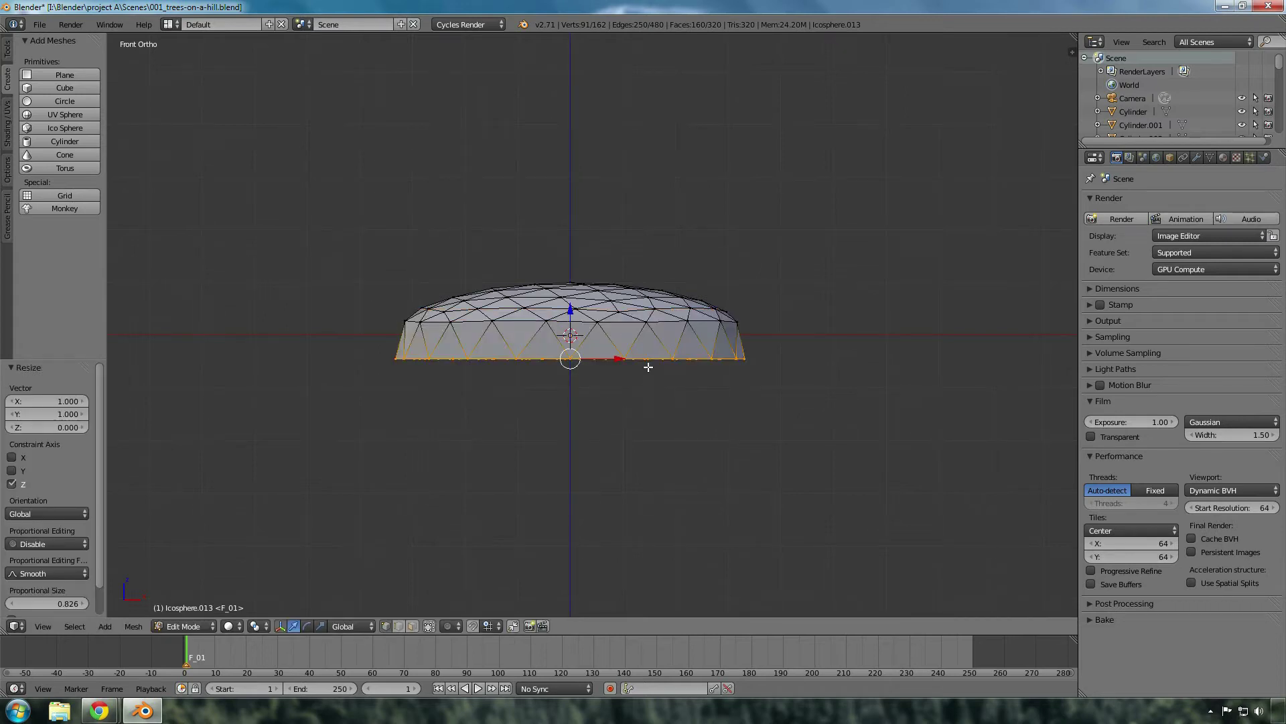
# Raise the flattened base along Z by about 0.445 to the level of the world origin
pyautogui.press('g')
pyautogui.press('z')
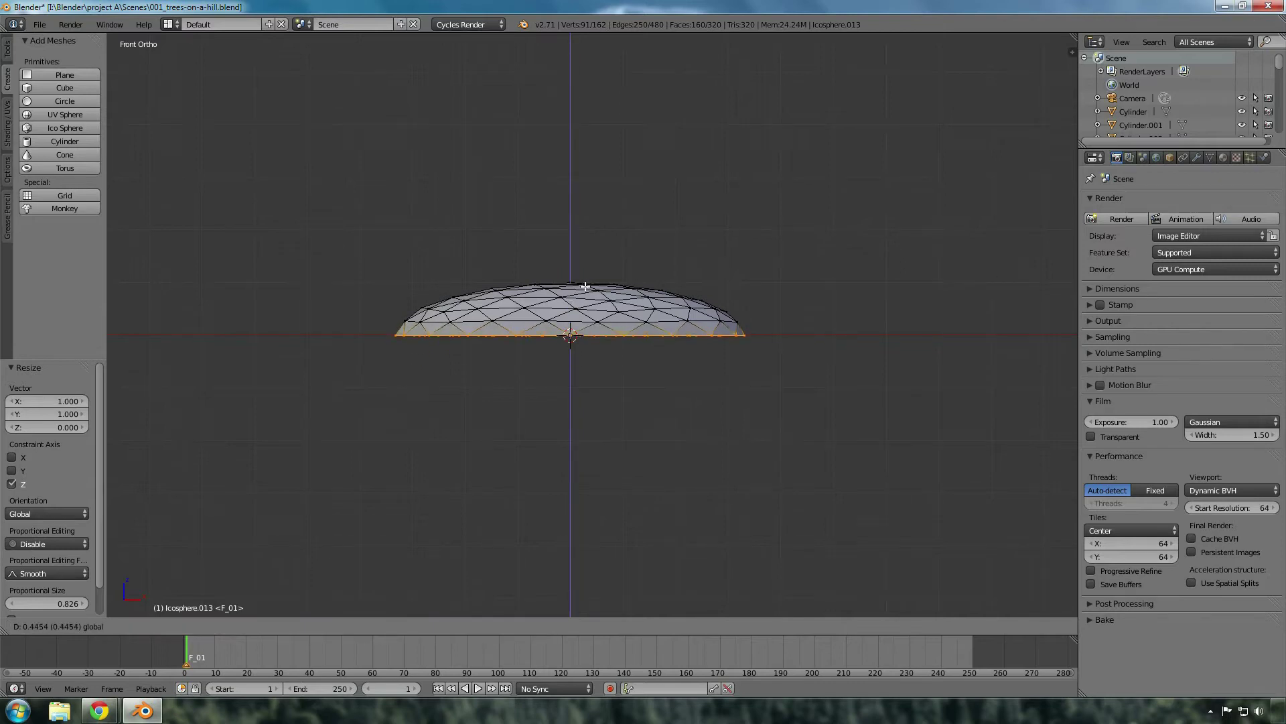
pyautogui.press('Return')
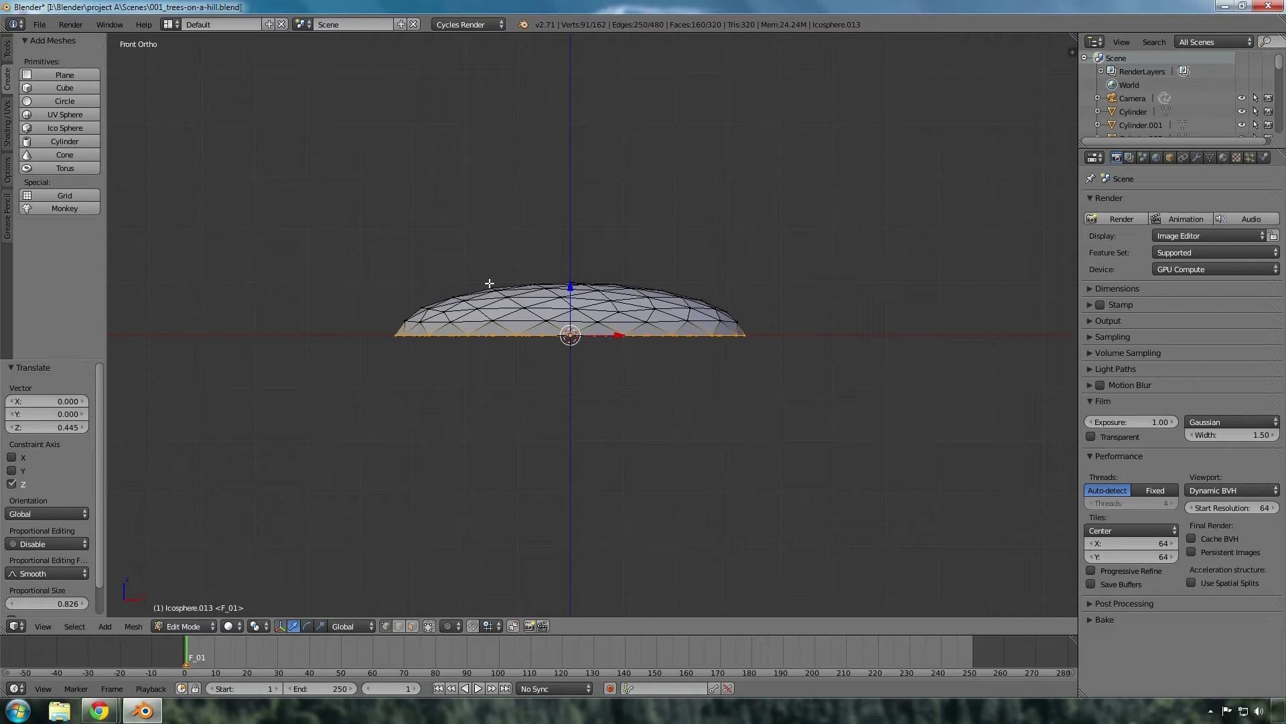
# Deselect the dome, add a size 1 ico sphere with 3 subdivisions to the mesh and move it above the dome's negative X side
pyautogui.moveTo(471, 275)
pyautogui.mouseDown(button='middle')
pyautogui.moveTo(450, 267)
pyautogui.moveTo(505, 307)
pyautogui.moveTo(422, 288)
pyautogui.moveTo(489, 263)
pyautogui.mouseUp(button='middle')
pyautogui.press('a')
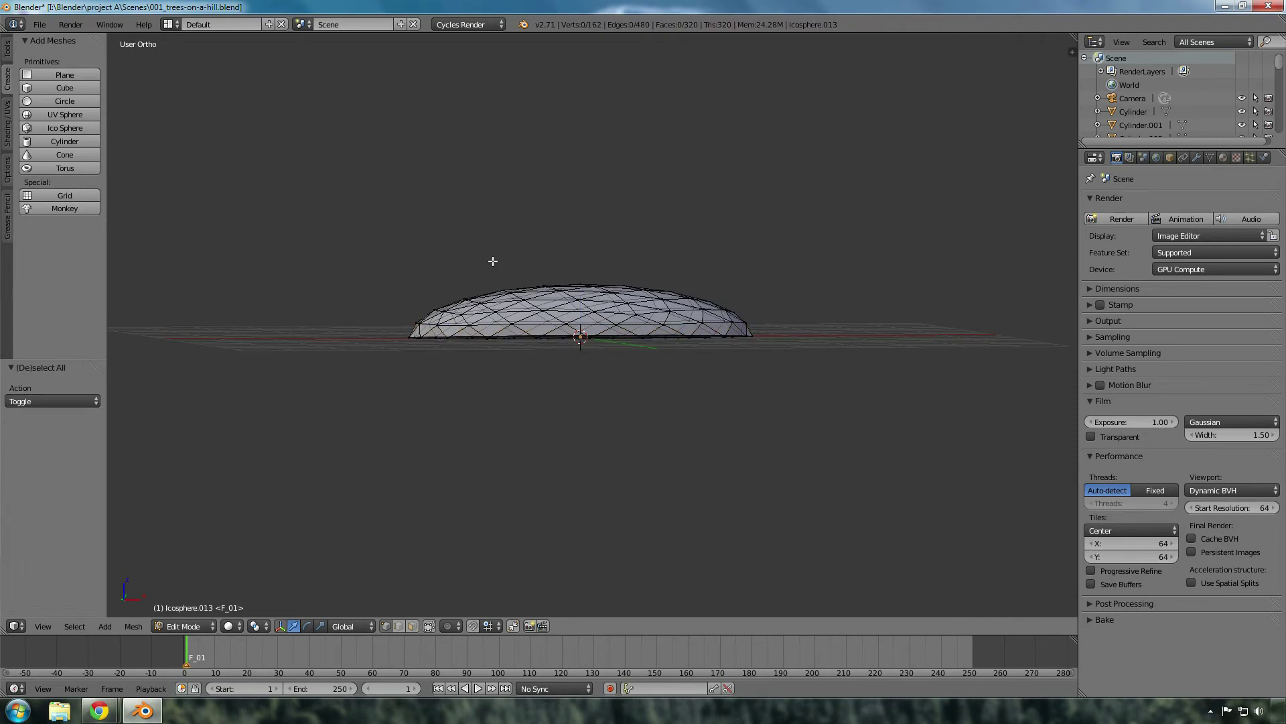
pyautogui.click(70, 130)
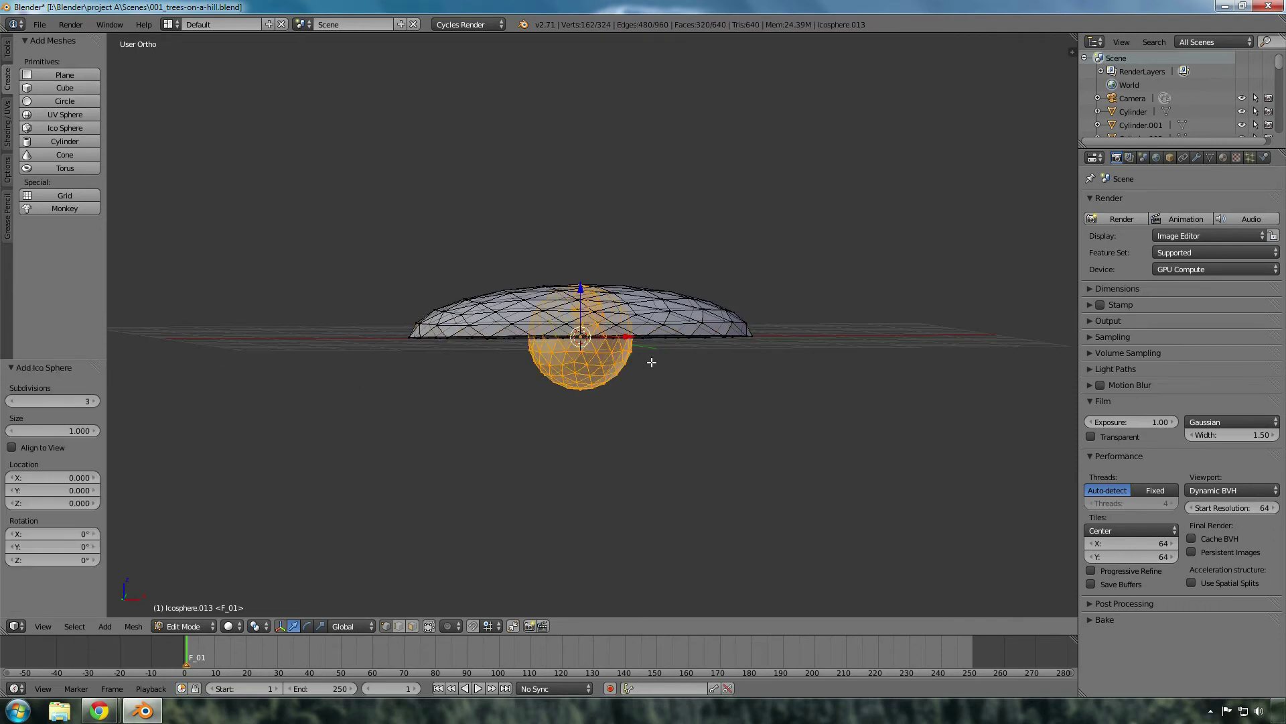
pyautogui.press('KP_1')
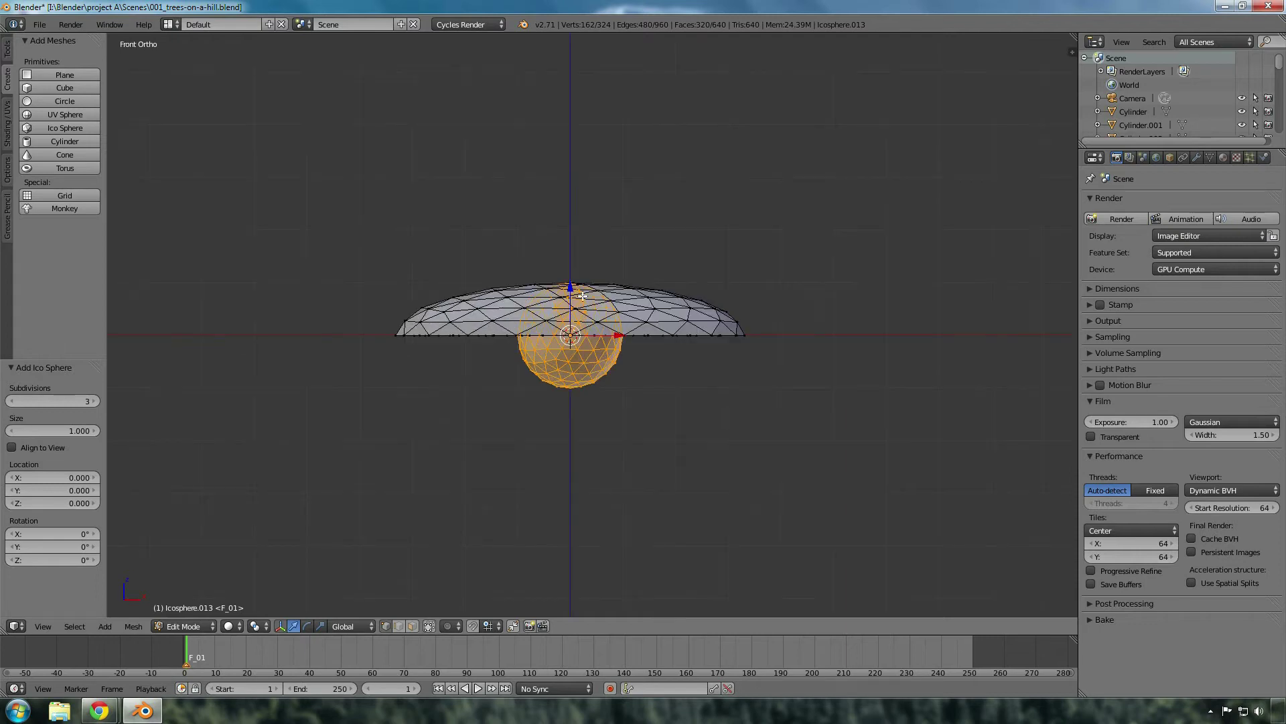
pyautogui.moveTo(571, 290); pyautogui.dragTo(571, 241)
pyautogui.moveTo(607, 288); pyautogui.dragTo(473, 289)
pyautogui.moveTo(440, 237); pyautogui.dragTo(438, 258)
# Shrink the new ico sphere by a factor of about 0.485 and settle it against the dome's negative X tip
pyautogui.press('s')
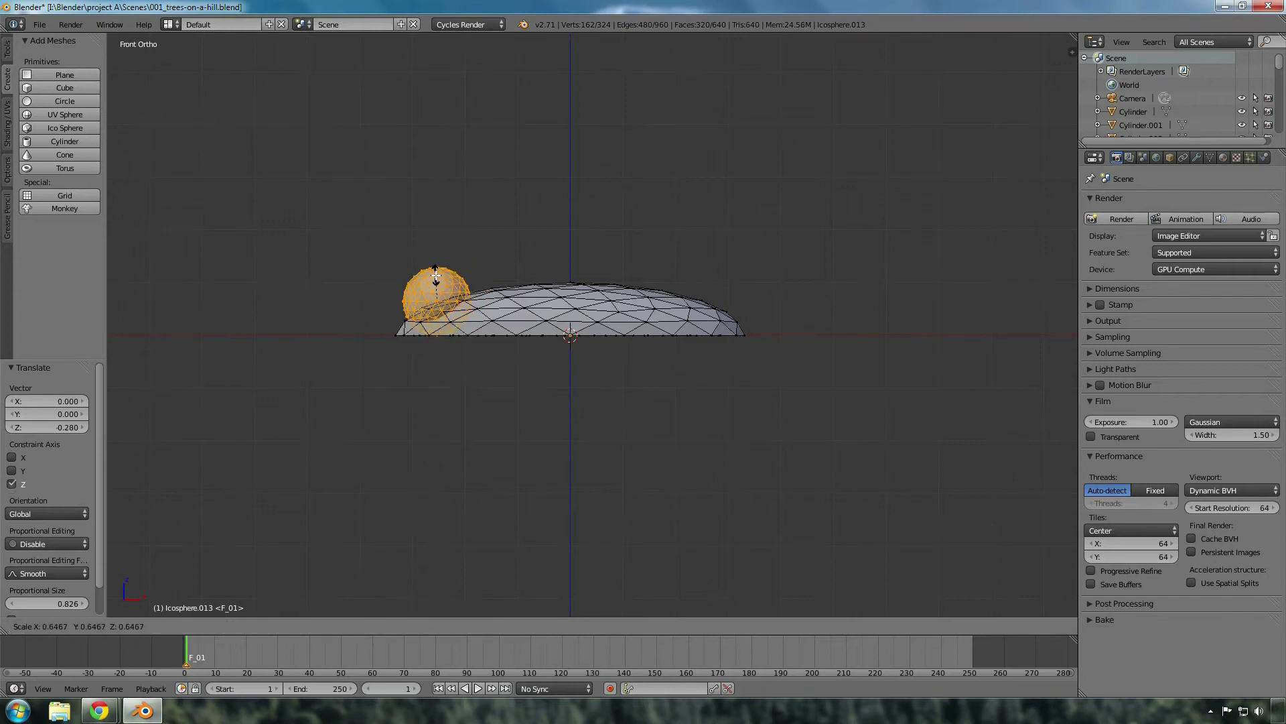
pyautogui.click(437, 282)
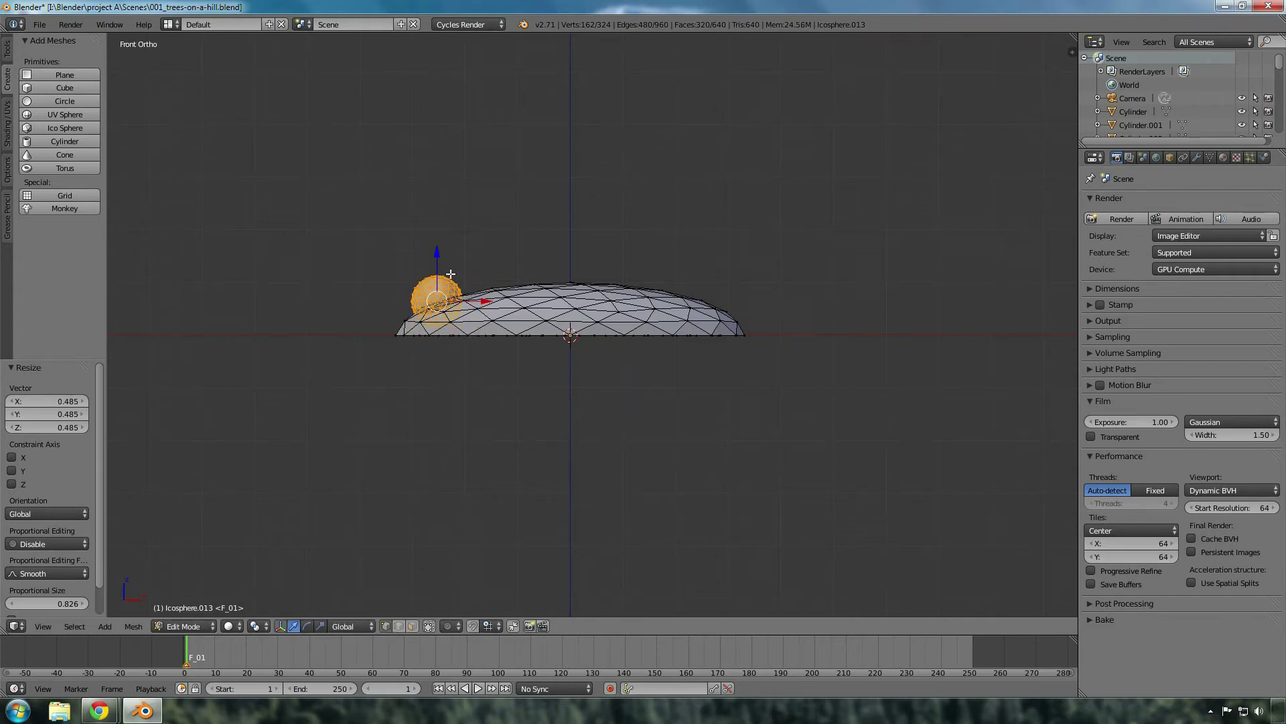
pyautogui.moveTo(439, 254); pyautogui.dragTo(439, 268)
pyautogui.moveTo(484, 315); pyautogui.dragTo(461, 315)
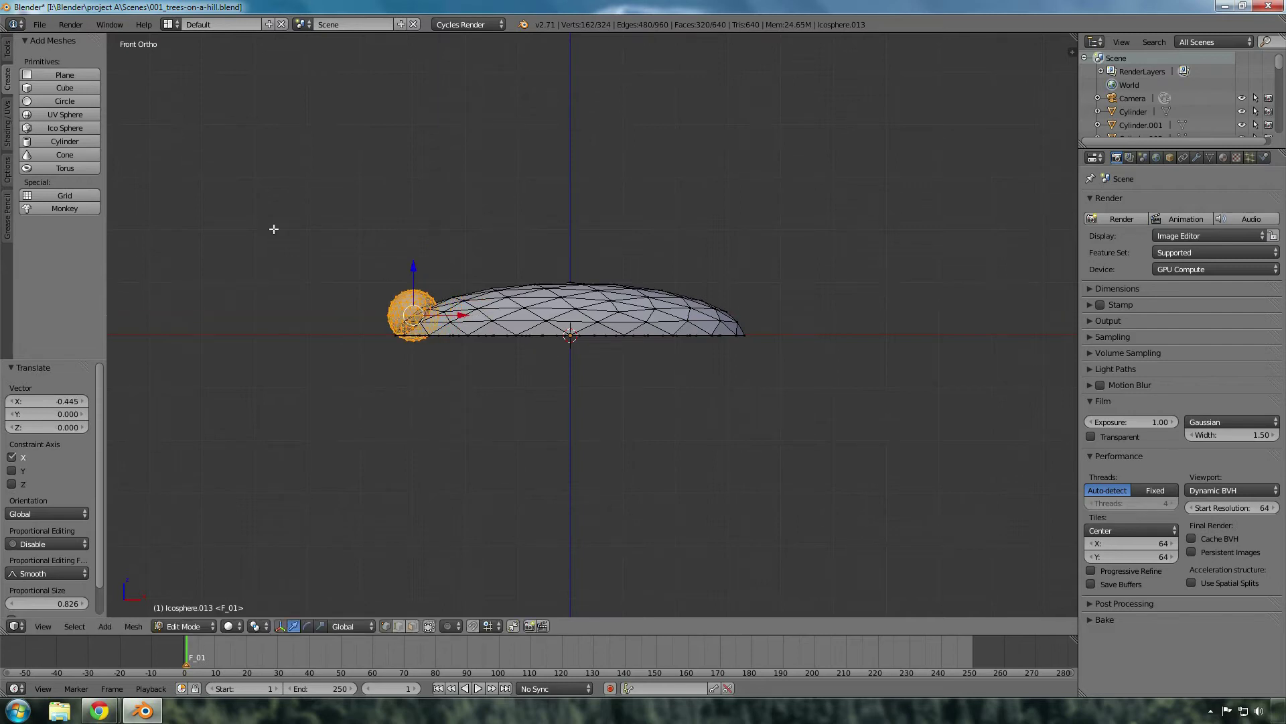
# Add another ico sphere, enlarge it by a factor of about 1.85 and place it over the negative X half of the dome
pyautogui.click(79, 127)
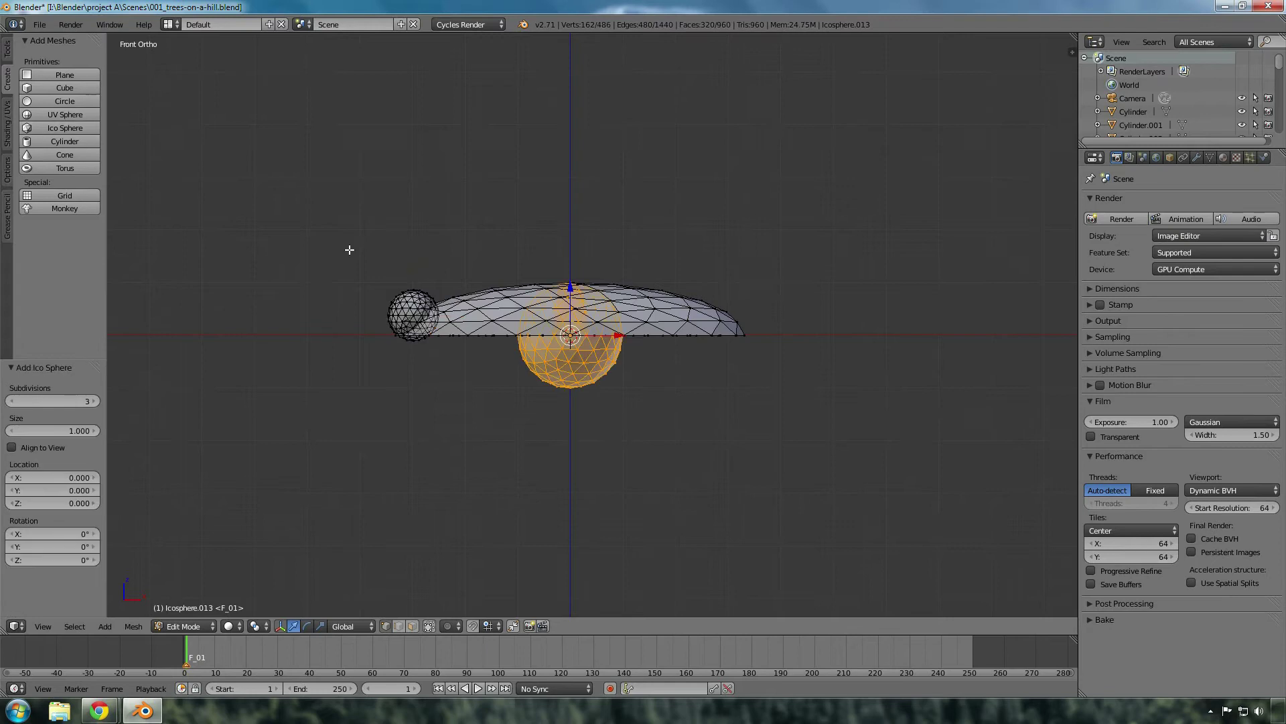
pyautogui.moveTo(571, 298); pyautogui.dragTo(571, 246)
pyautogui.moveTo(620, 282); pyautogui.dragTo(512, 242)
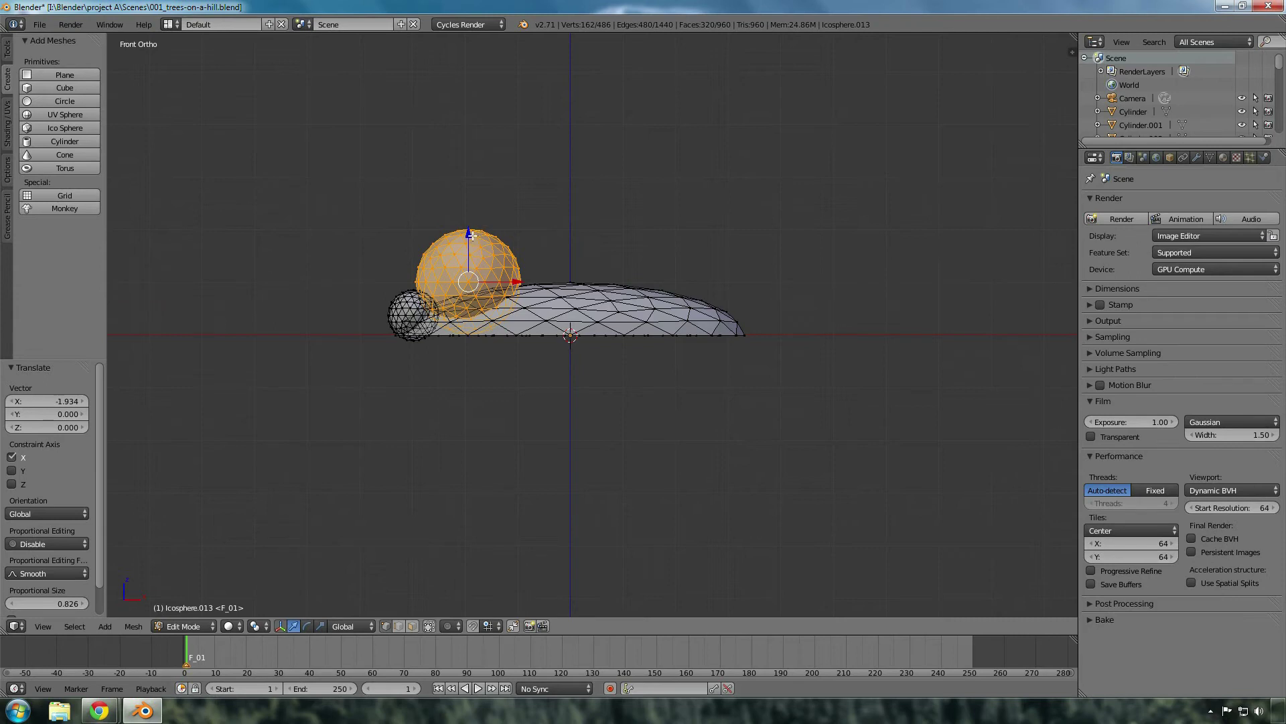
pyautogui.press('s')
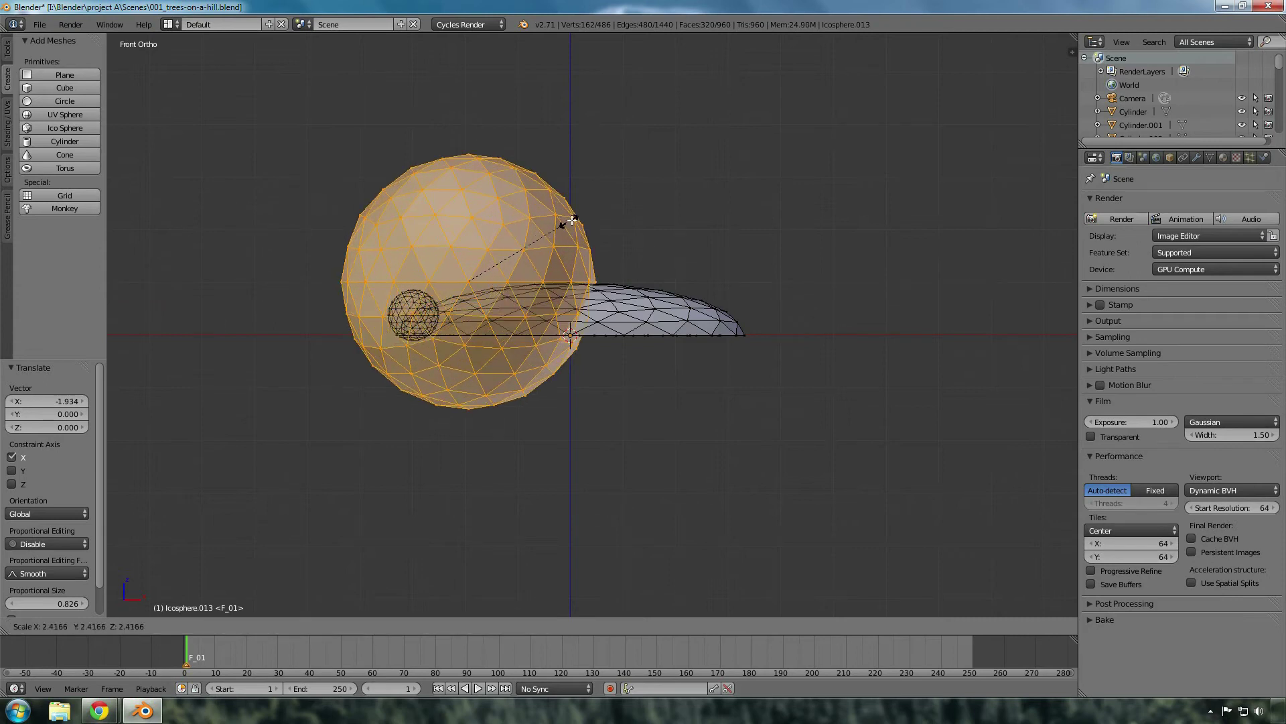
pyautogui.click(536, 224)
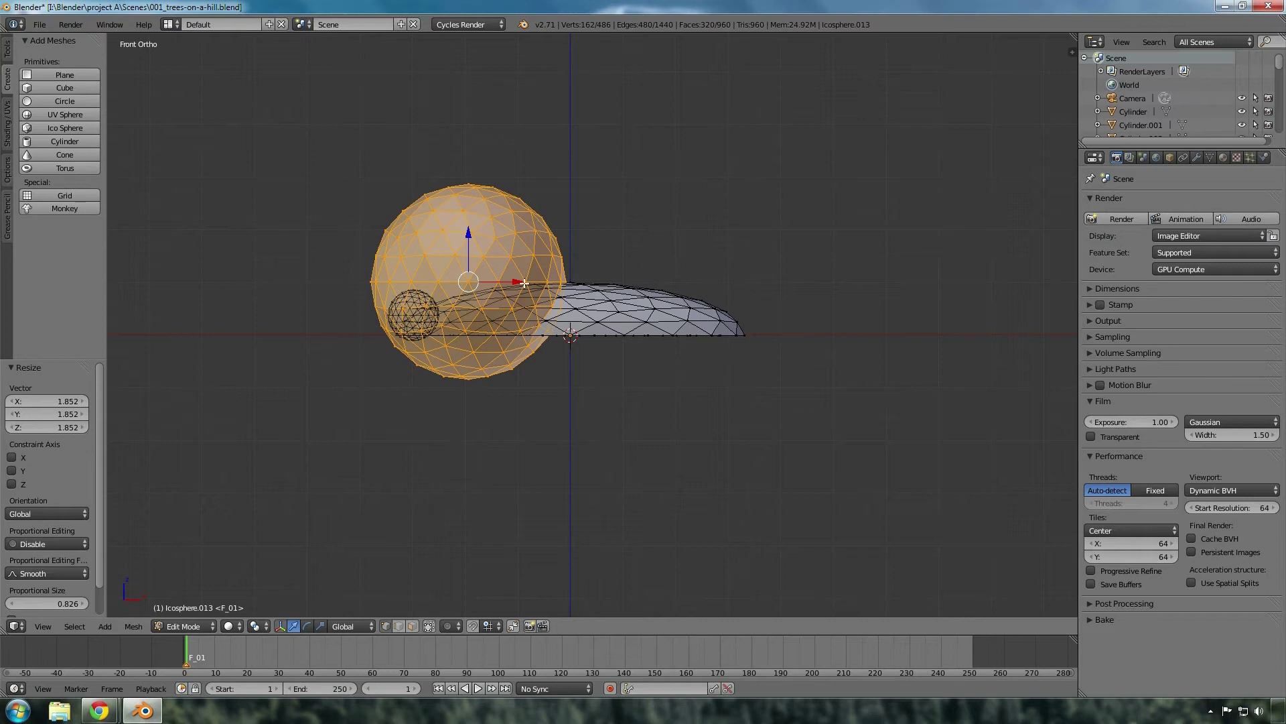
pyautogui.moveTo(524, 283); pyautogui.dragTo(564, 282)
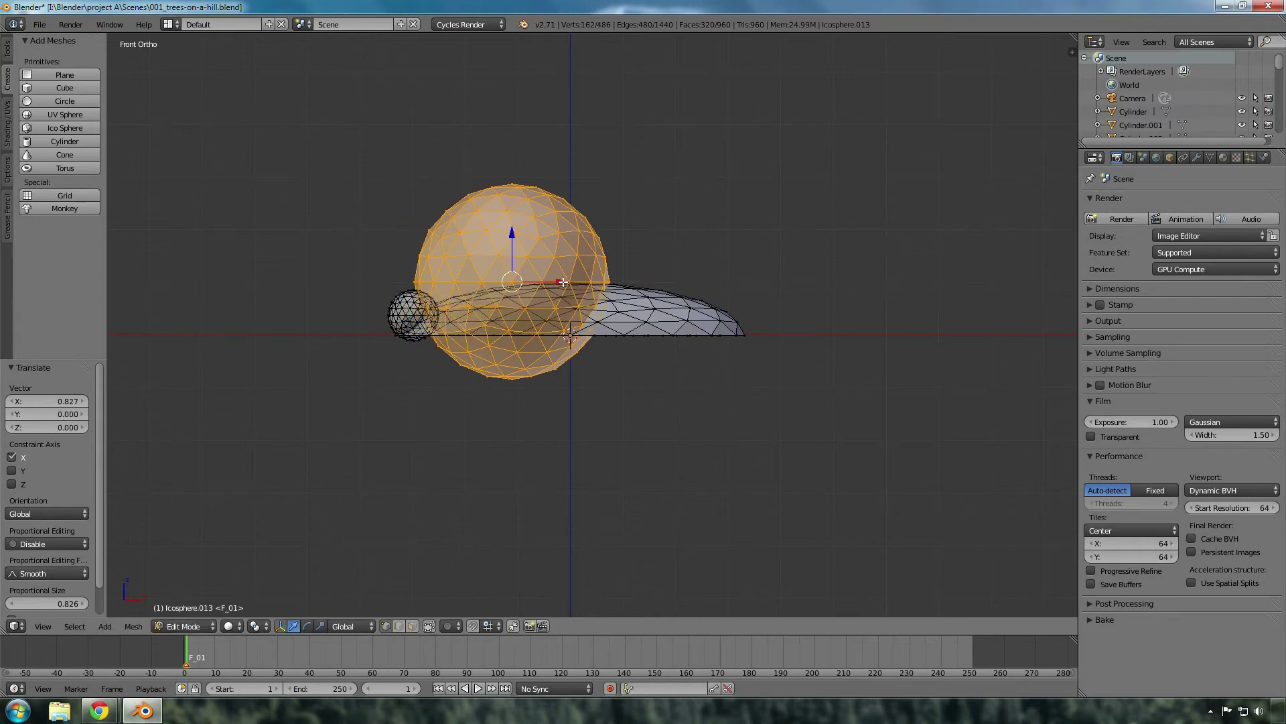
# Add a third small ico sphere of size 1 and place it on the dome, overlapping the large sphere's positive X side
pyautogui.click(62, 127)
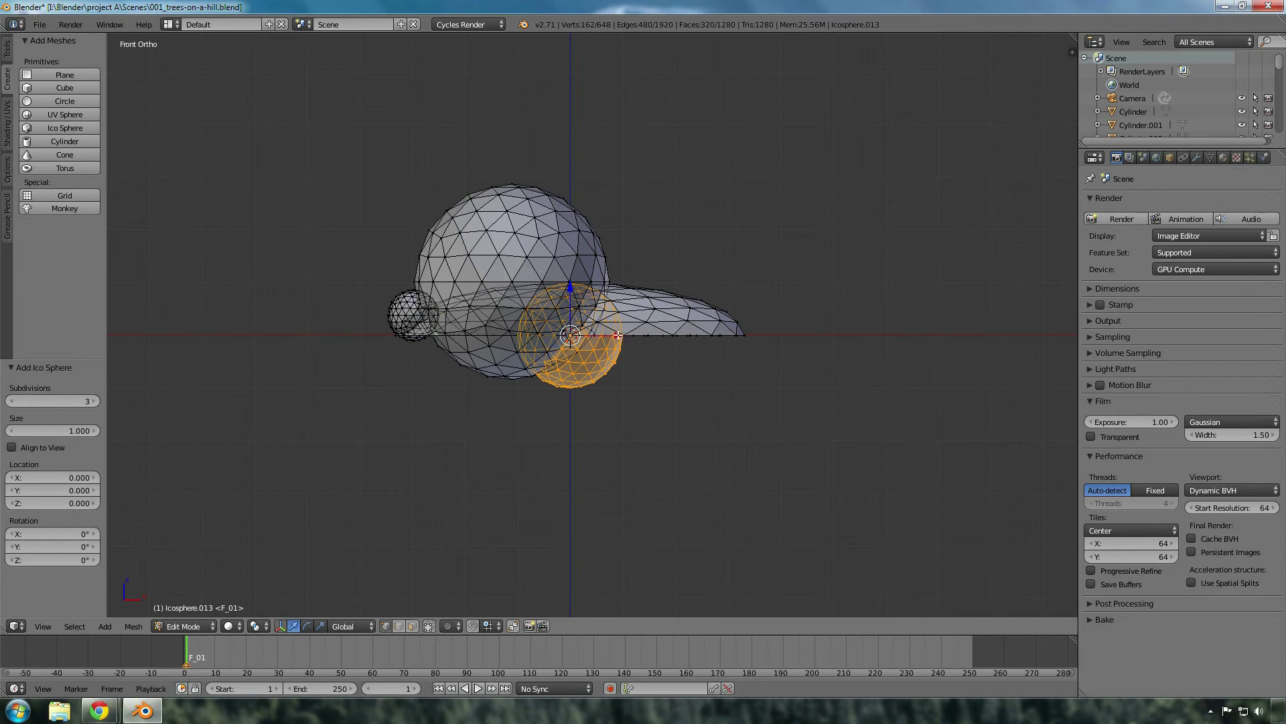
pyautogui.moveTo(618, 335); pyautogui.dragTo(668, 333)
pyautogui.moveTo(629, 288); pyautogui.dragTo(628, 238)
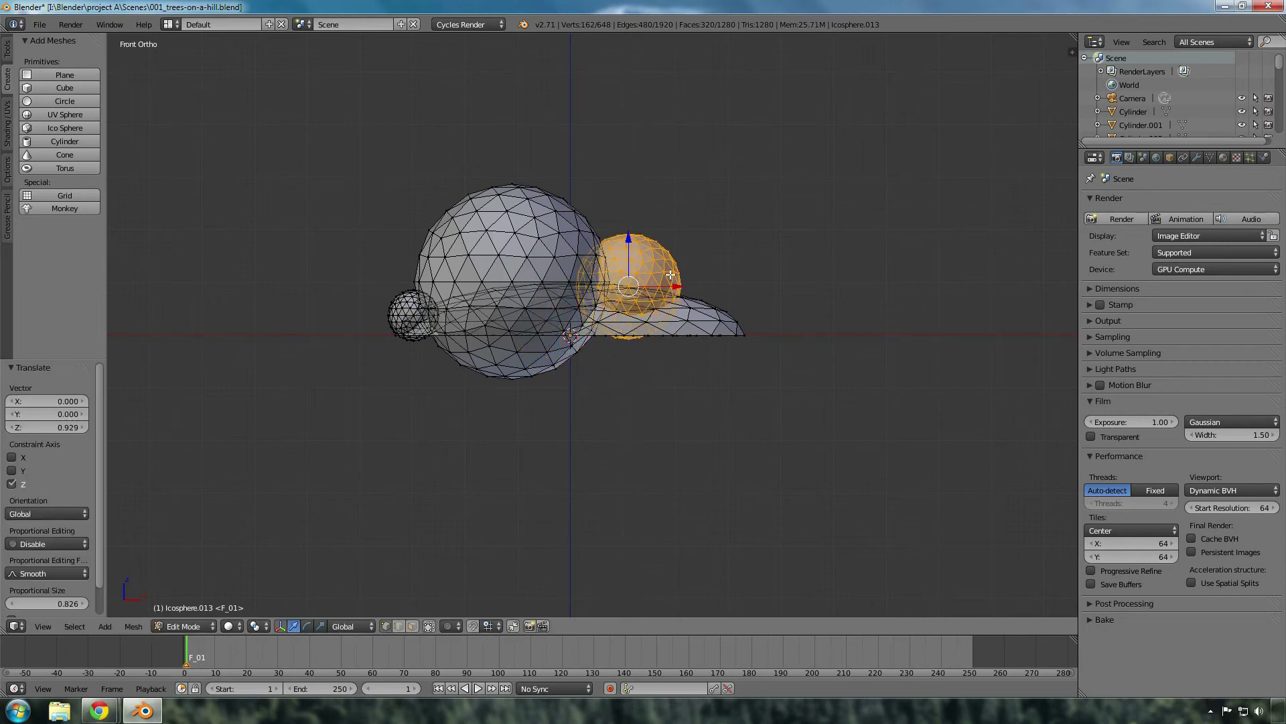
pyautogui.moveTo(678, 286); pyautogui.dragTo(656, 287)
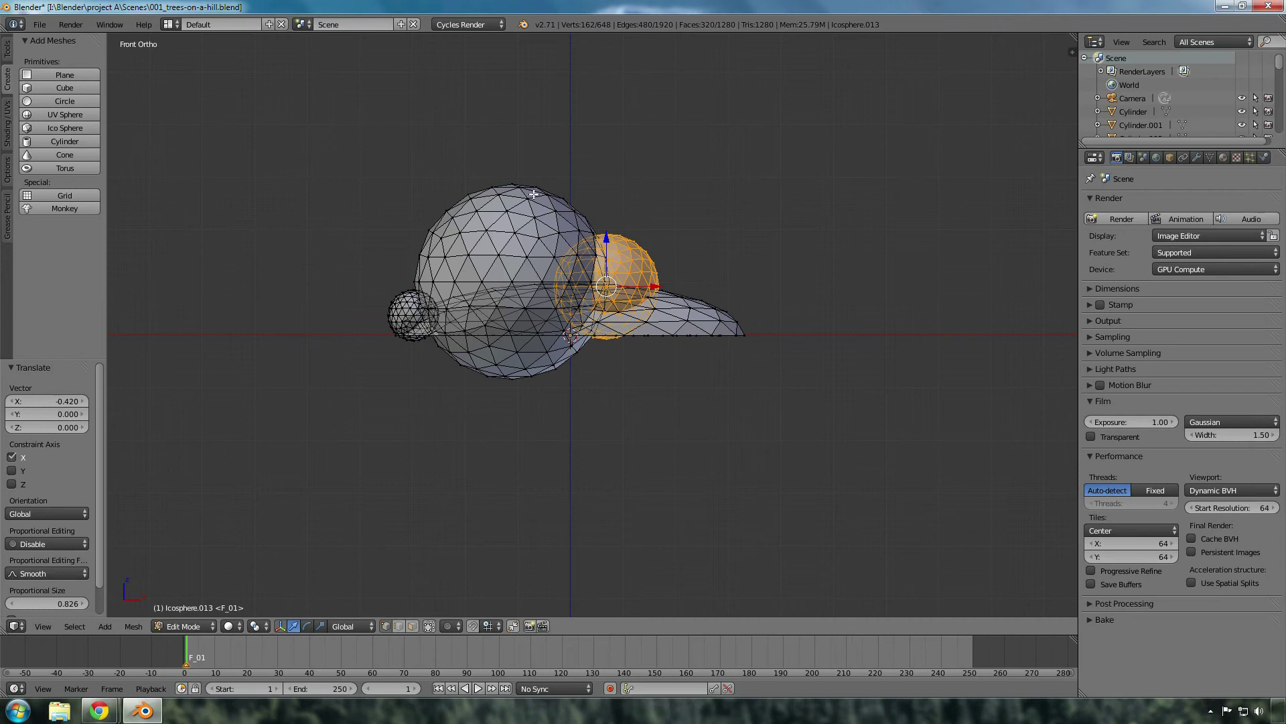
# Add a UV sphere with 32 segments and 16 rings, move it toward the dome's positive X end and scale it by about 0.63
pyautogui.click(73, 114)
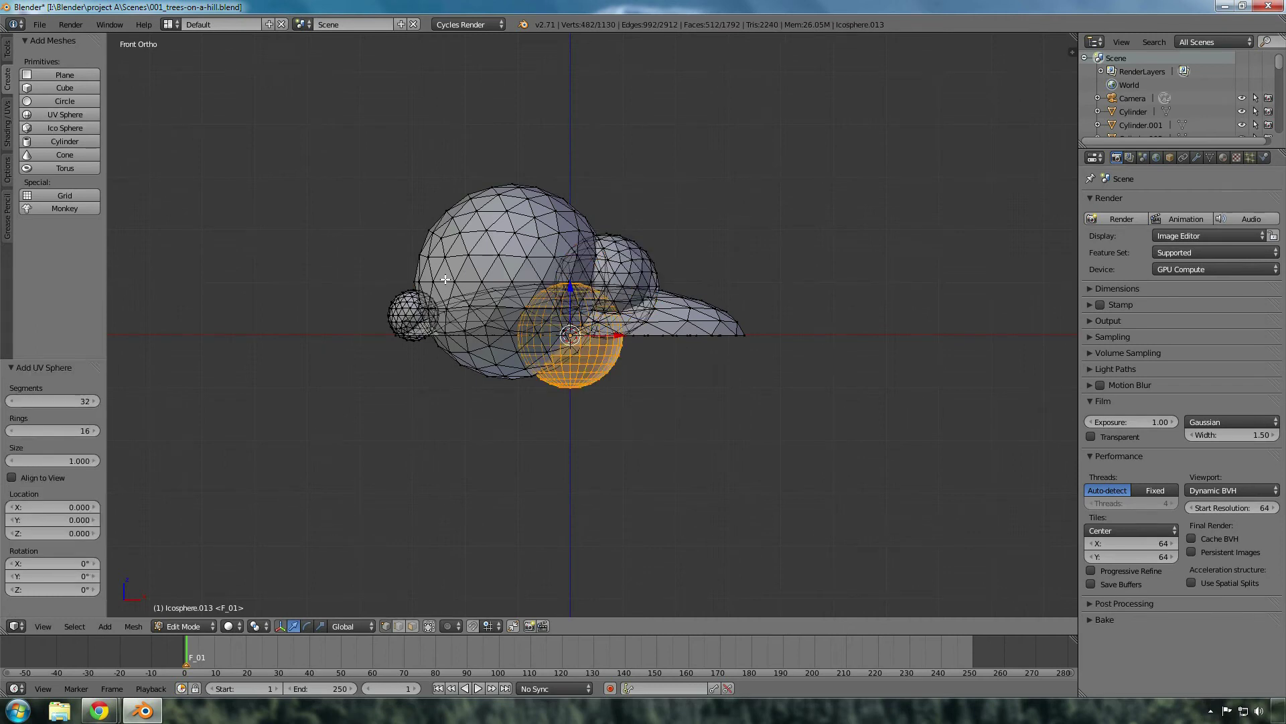
pyautogui.press('g')
pyautogui.moveTo(629, 336); pyautogui.dragTo(734, 336)
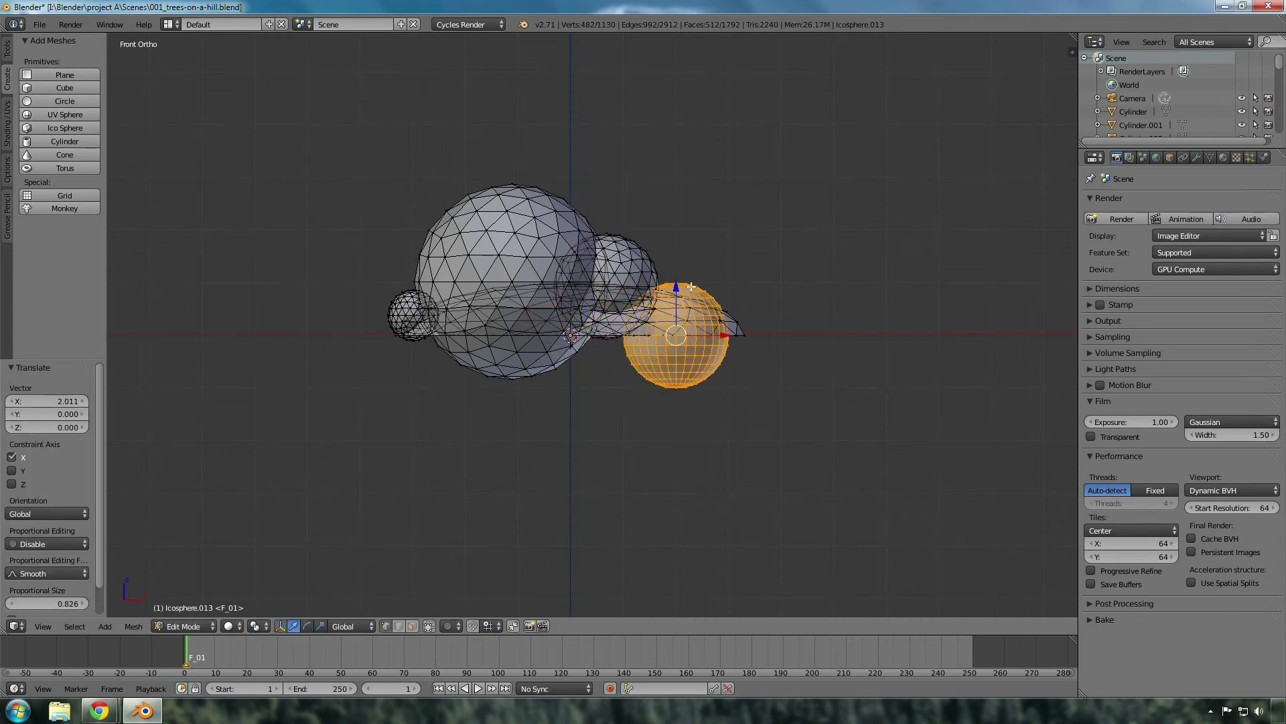
pyautogui.moveTo(677, 288); pyautogui.dragTo(676, 273)
pyautogui.press('s')
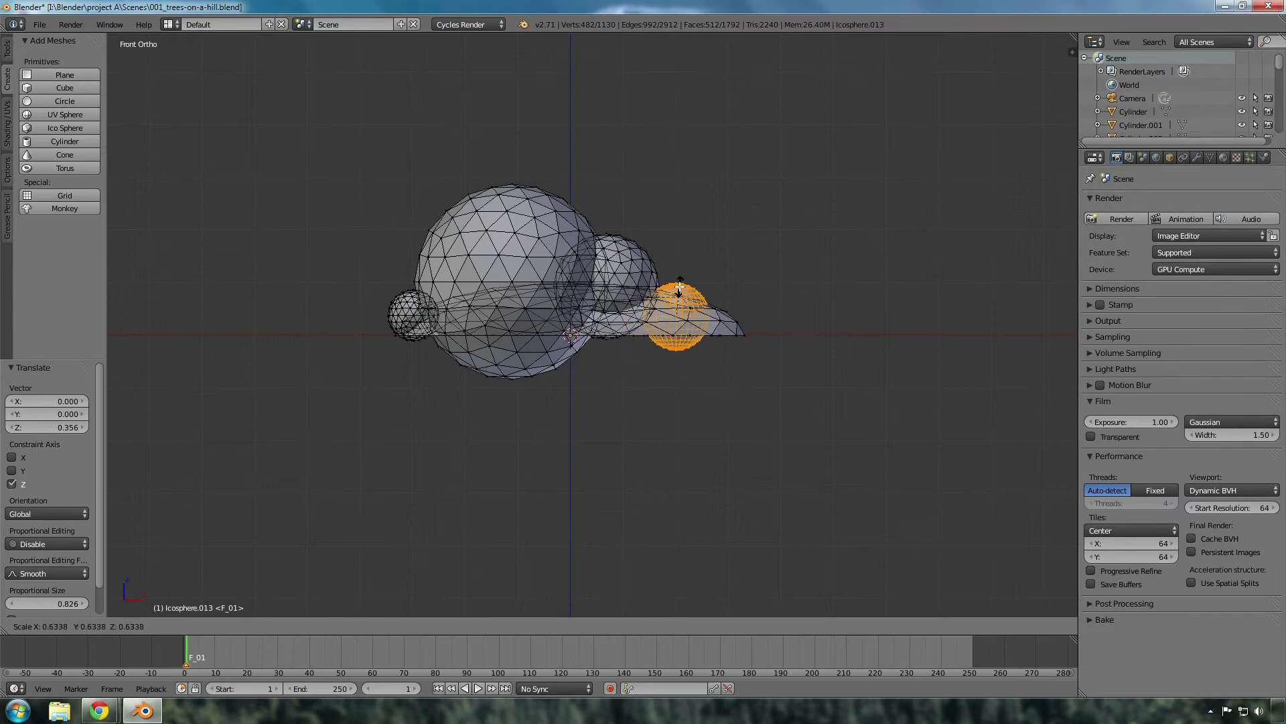
pyautogui.click(704, 316)
# Reposition the UV sphere on top of the dome beside the medium ico sphere and shrink it by a factor of about 0.70
pyautogui.moveTo(724, 316); pyautogui.dragTo(706, 317)
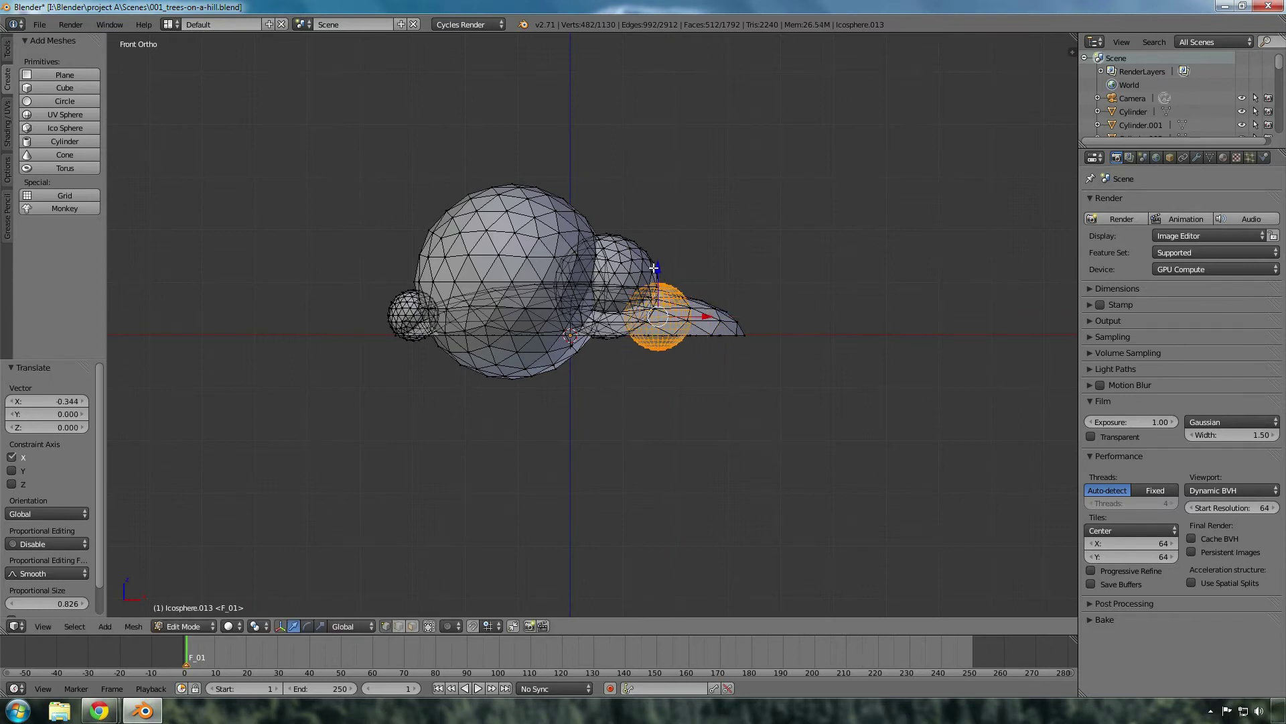
pyautogui.moveTo(661, 266); pyautogui.dragTo(662, 240)
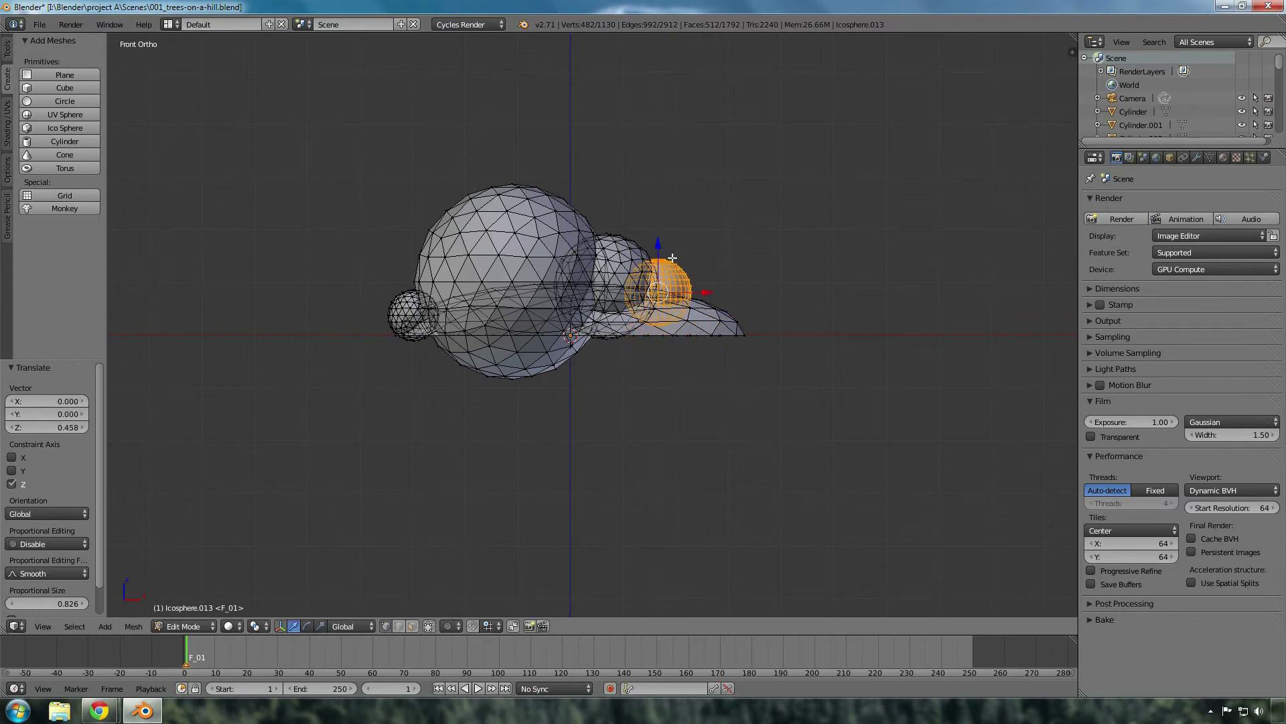
pyautogui.moveTo(702, 291); pyautogui.dragTo(716, 290)
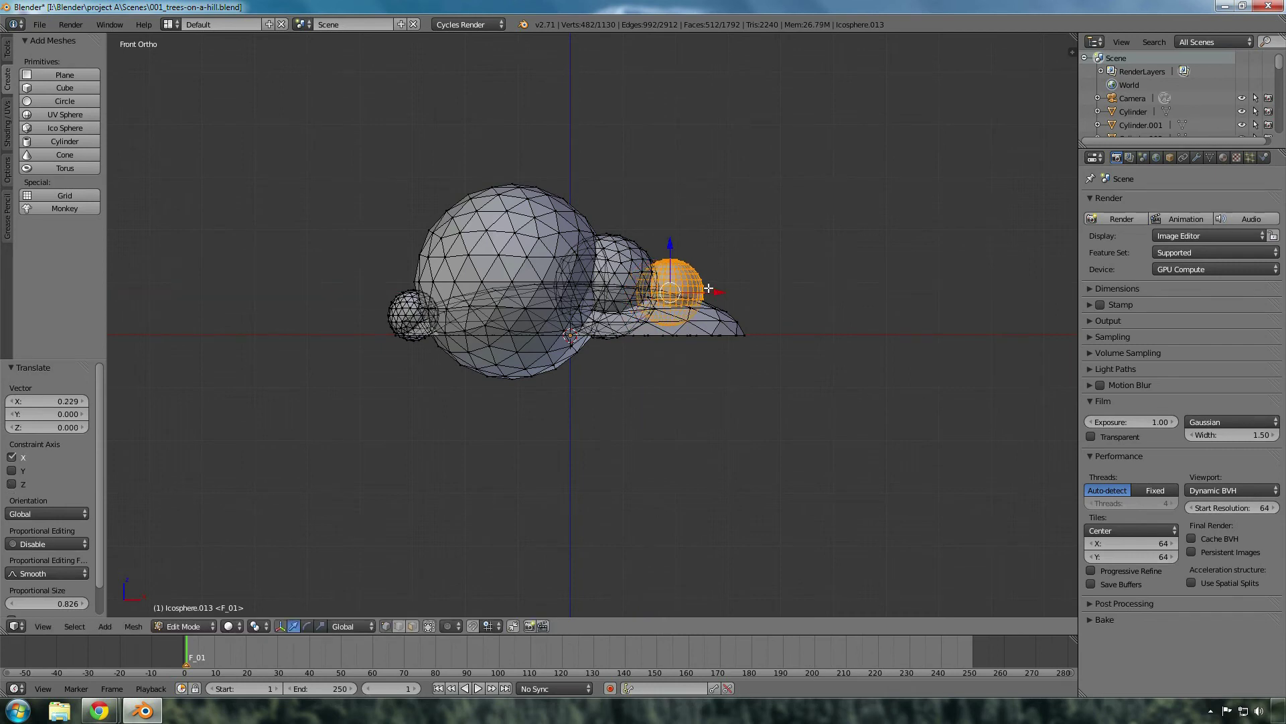
pyautogui.press('s')
pyautogui.click(696, 284)
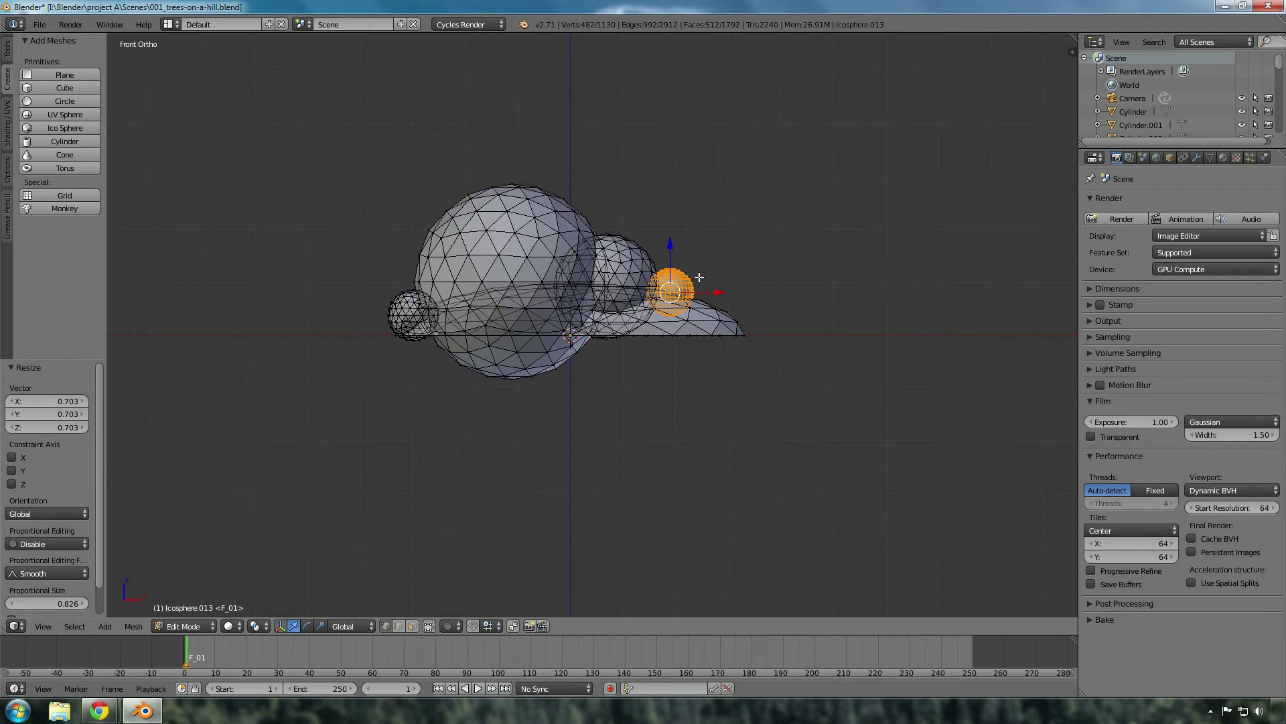
# Duplicate the small UV sphere about 0.80 along X and -0.19 along Z, and enlarge the copy by a factor of about 1.54
pyautogui.hotkey('shift', 'd')
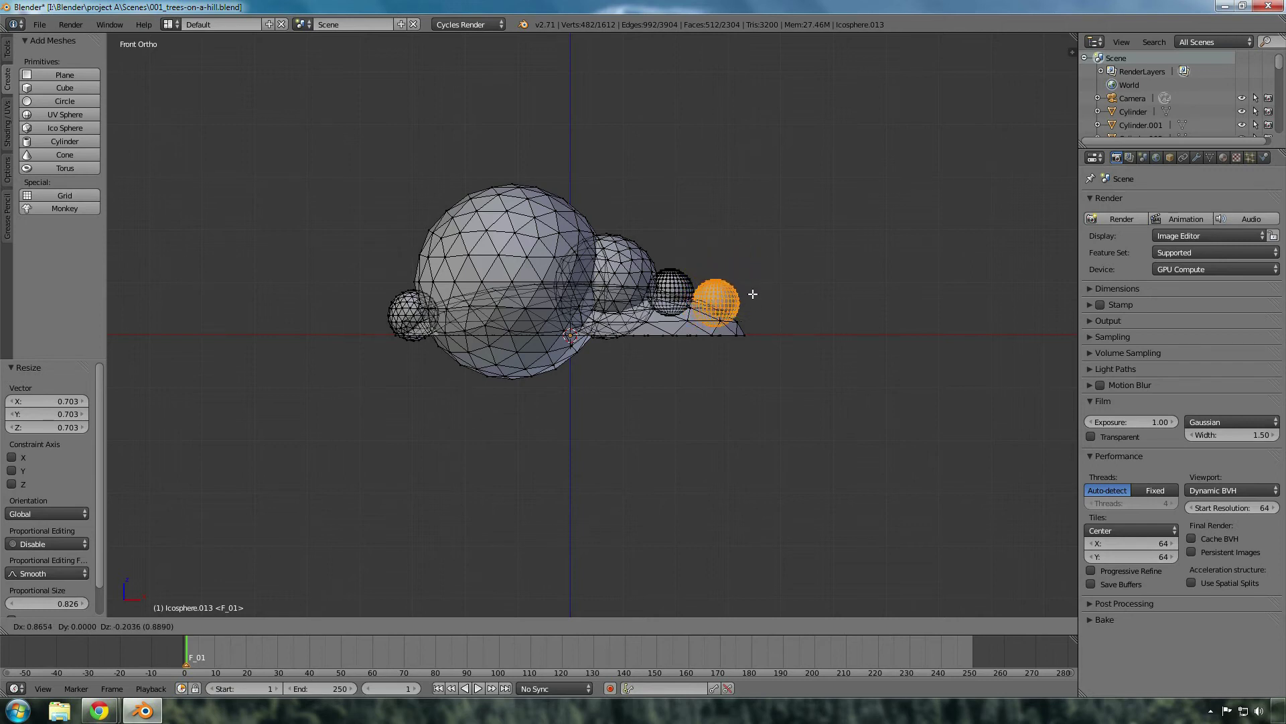
pyautogui.click(753, 293)
pyautogui.press('s')
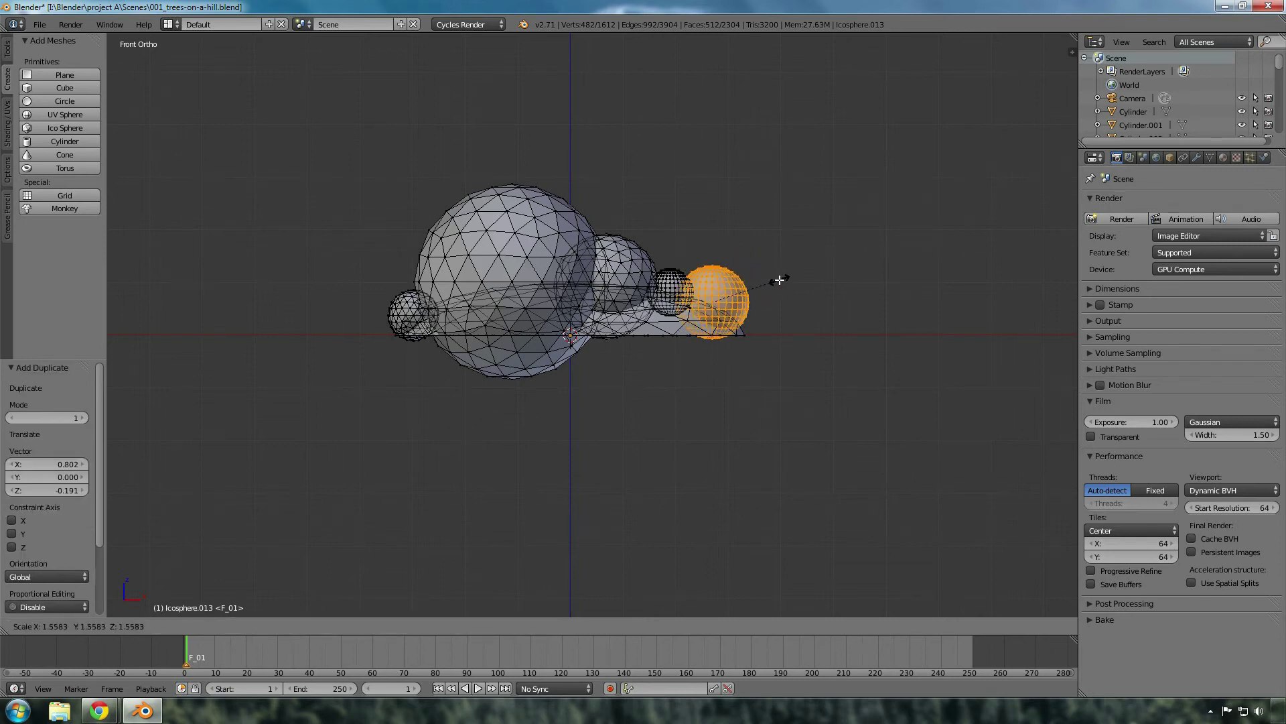
pyautogui.click(780, 281)
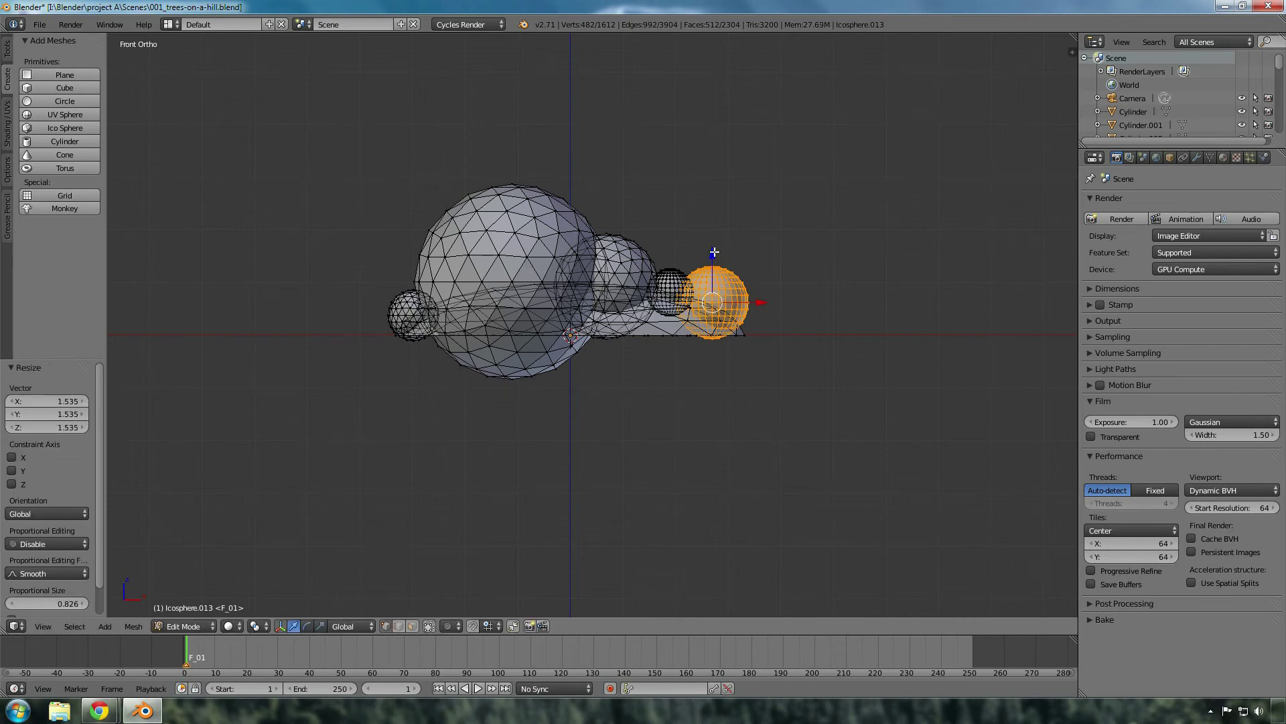
# Lower the enlarged UV sphere copy at the dome's positive X end by about 0.305 along Z
pyautogui.press('g')
pyautogui.press('z')
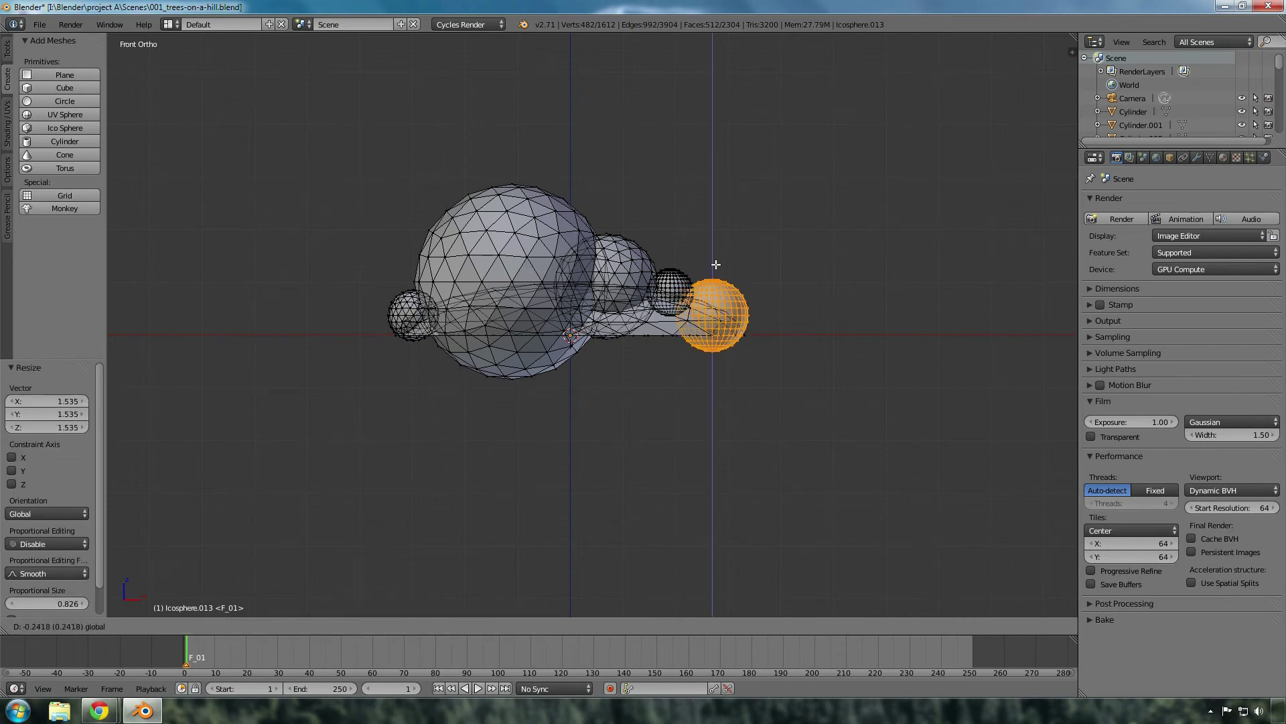
pyautogui.click(758, 271)
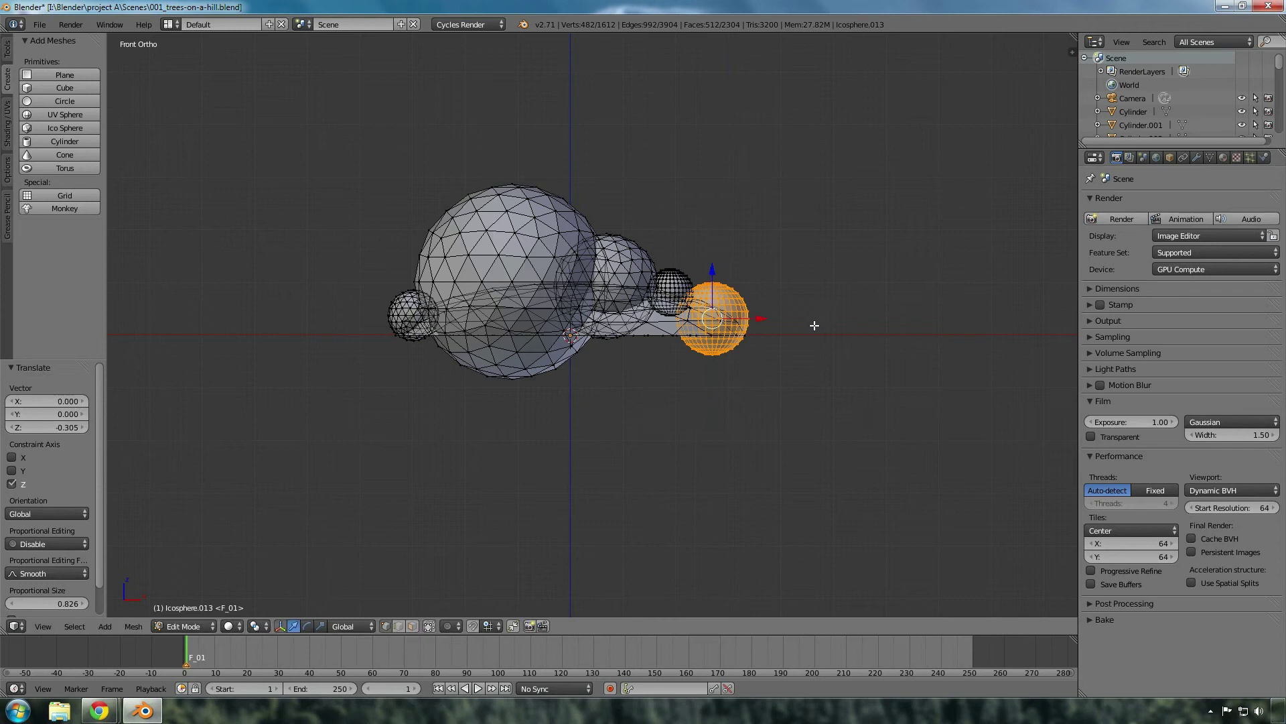
# Flatten all vertices along the cluster's underside by scaling them to 0 along Z, and raise them about 0.14
pyautogui.press('a')
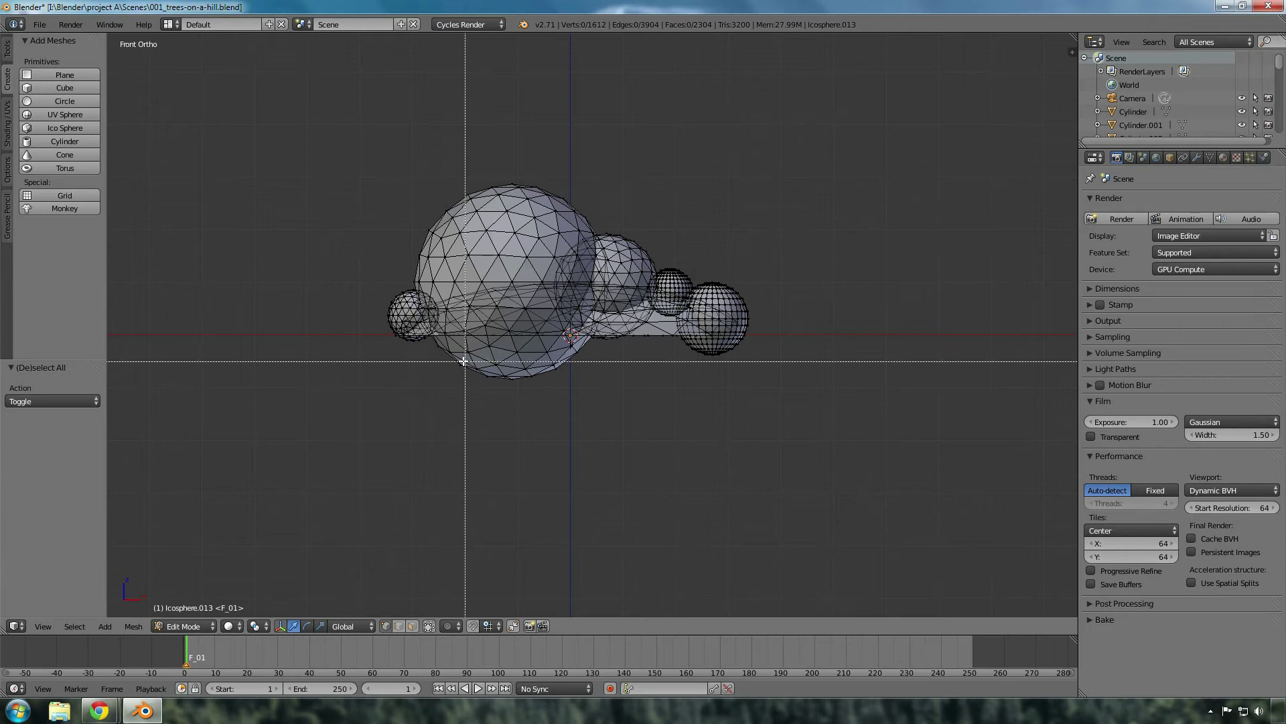
pyautogui.press('b')
pyautogui.moveTo(378, 332); pyautogui.dragTo(792, 405)
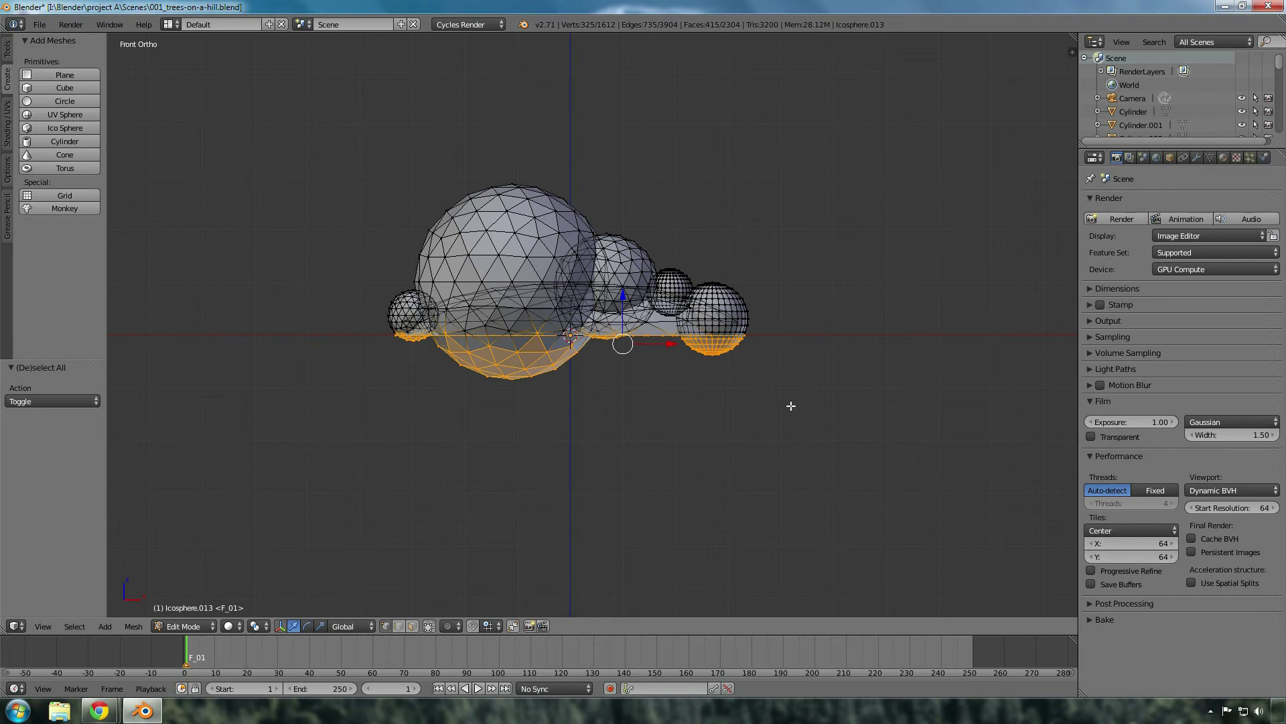
pyautogui.press('s')
pyautogui.write('z')
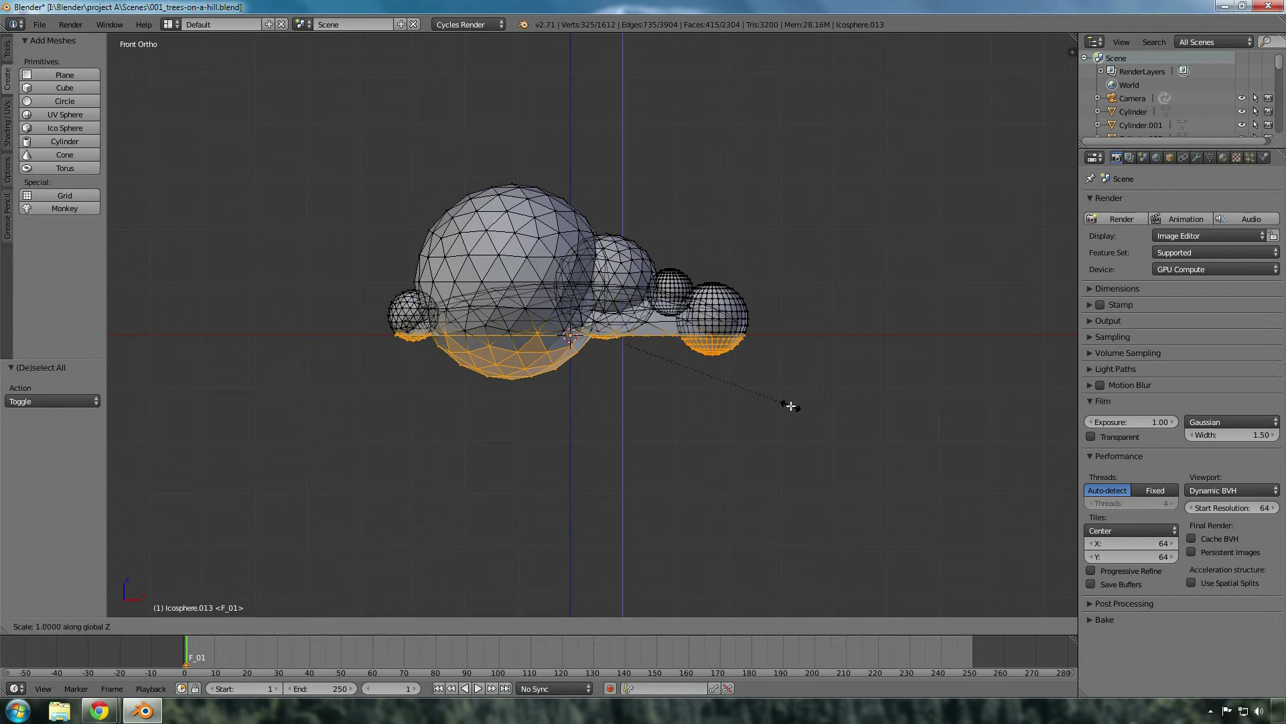
pyautogui.write('0')
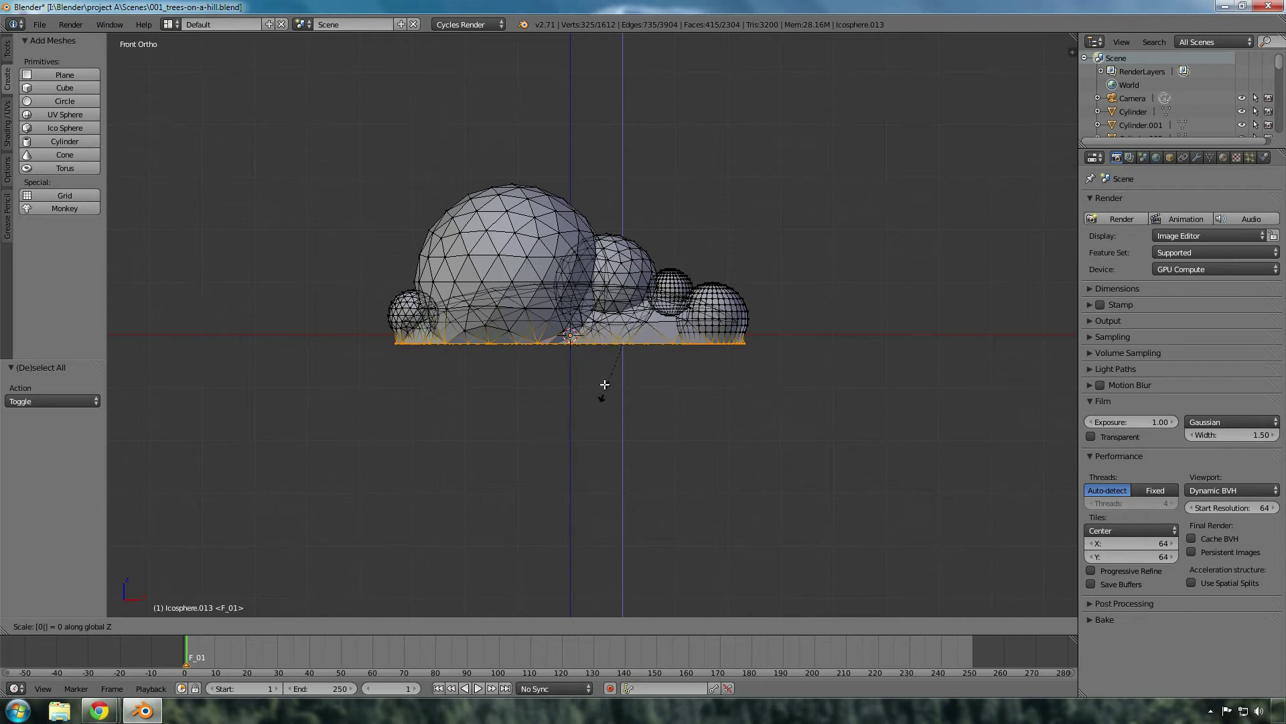
pyautogui.press('Return')
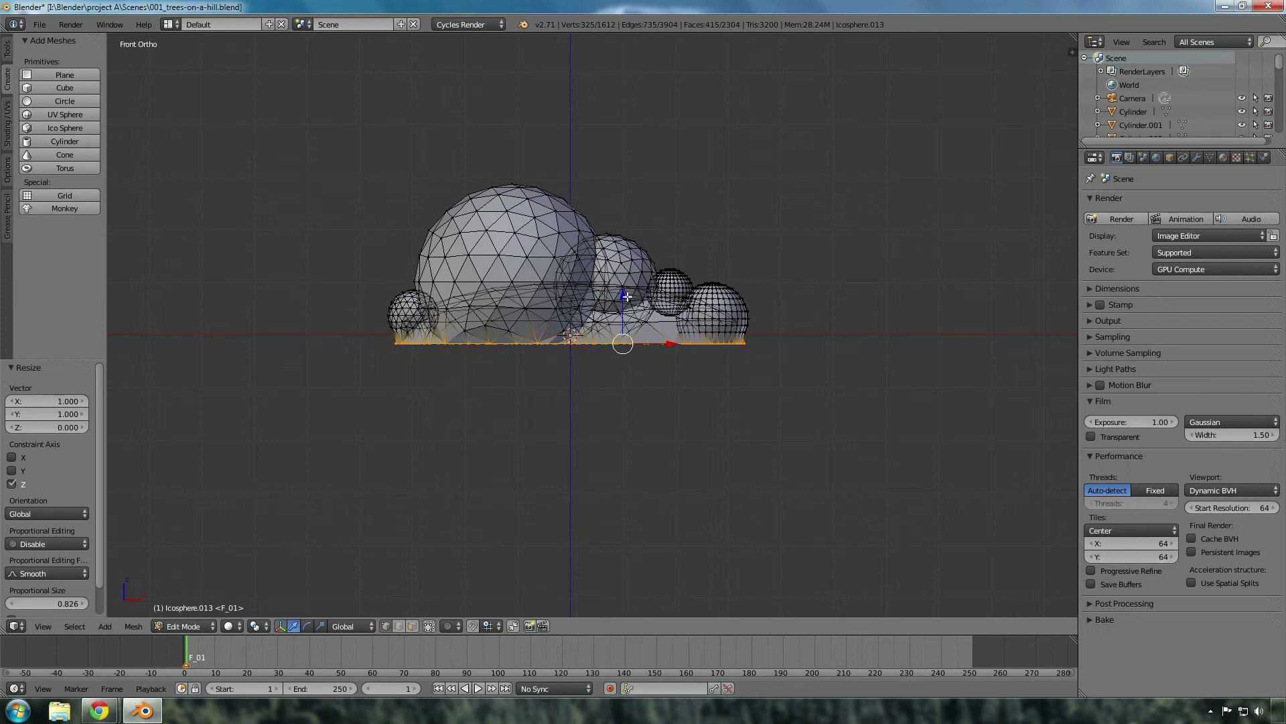
pyautogui.moveTo(623, 296); pyautogui.dragTo(626, 290)
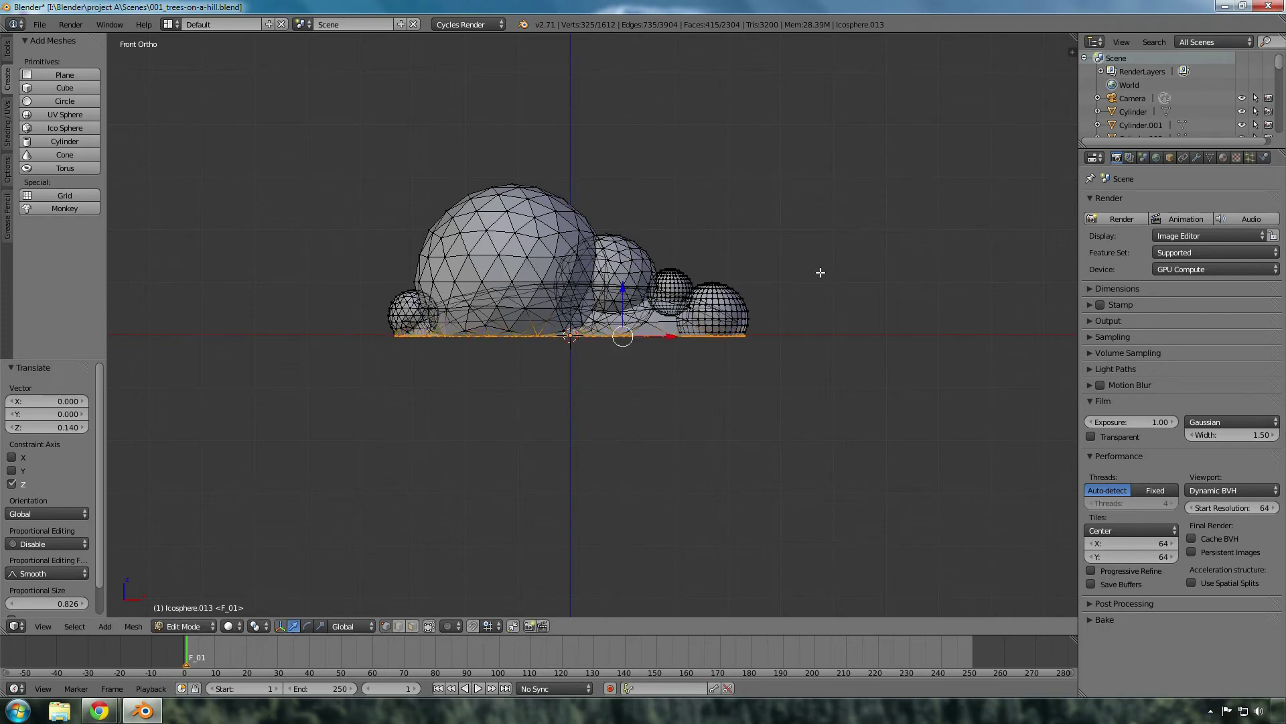
pyautogui.press('a')
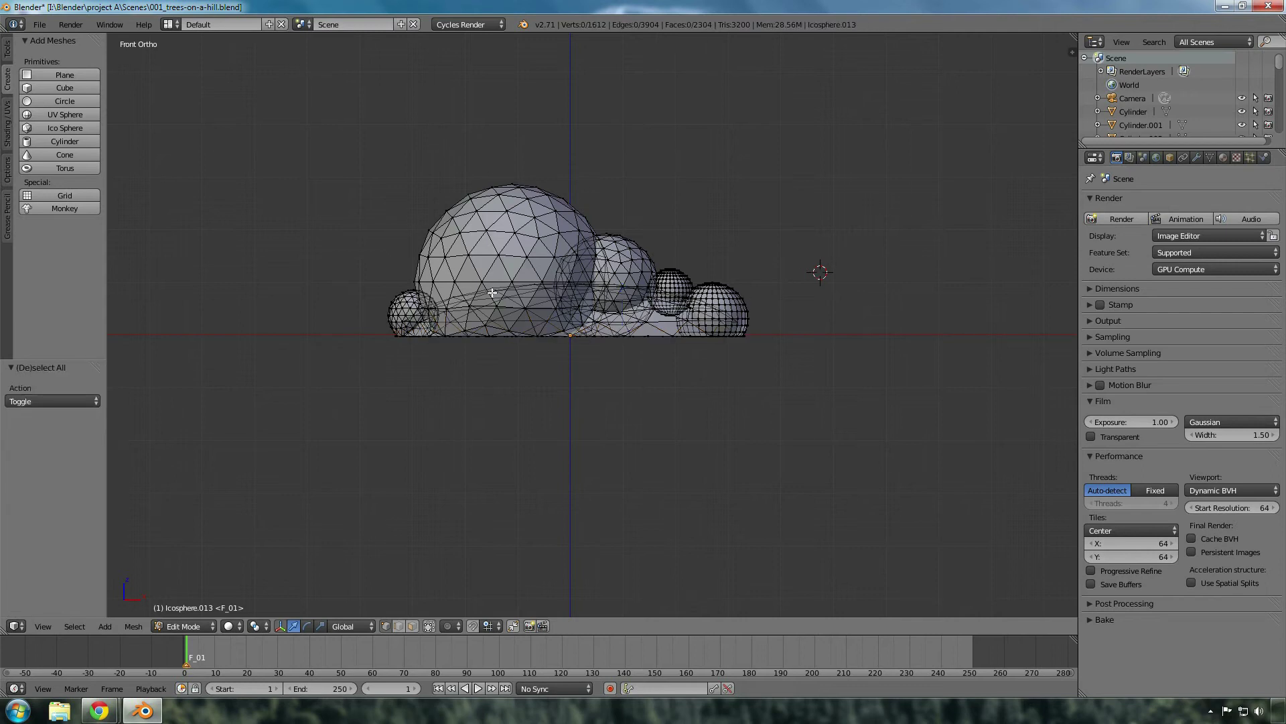
# Inspect the cloud from several angles, preview it in Rendered shading, and return to Solid shading
pyautogui.moveTo(492, 287); pyautogui.dragTo(844, 279, button='middle')
pyautogui.click(846, 230)
pyautogui.click(723, 176)
pyautogui.click(851, 262)
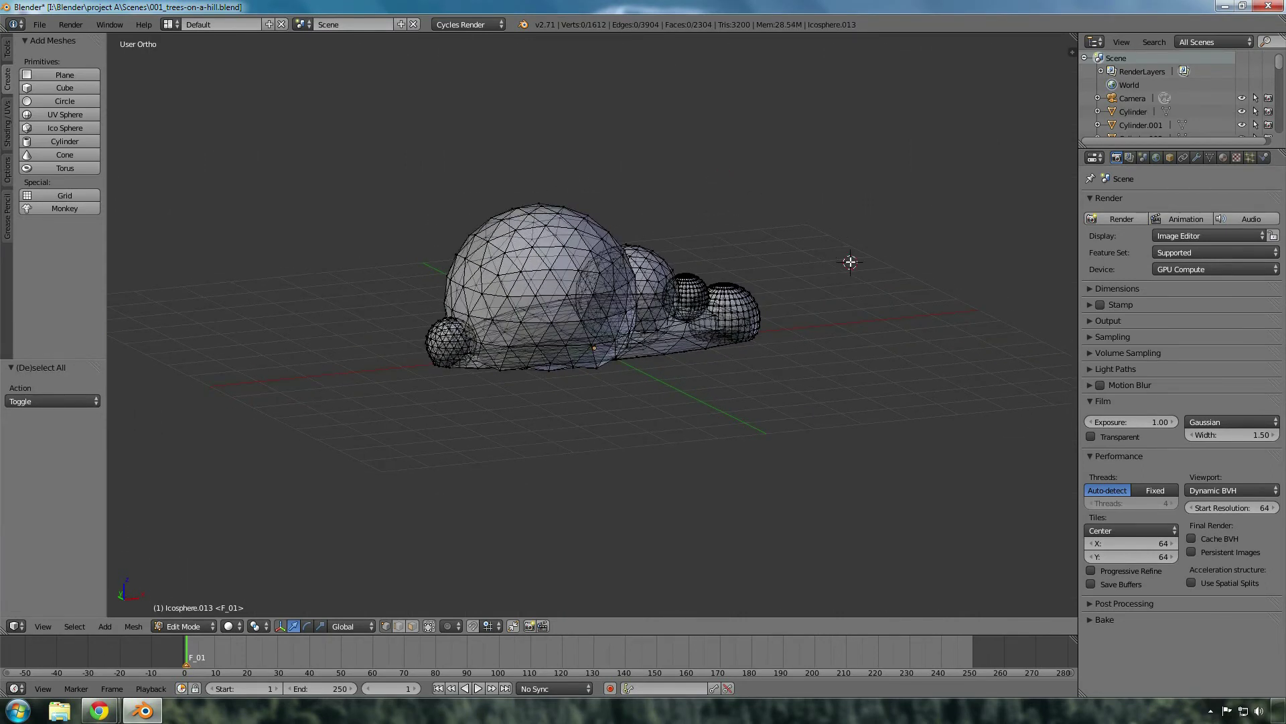
pyautogui.click(879, 164)
pyautogui.moveTo(858, 260); pyautogui.dragTo(795, 263, button='middle')
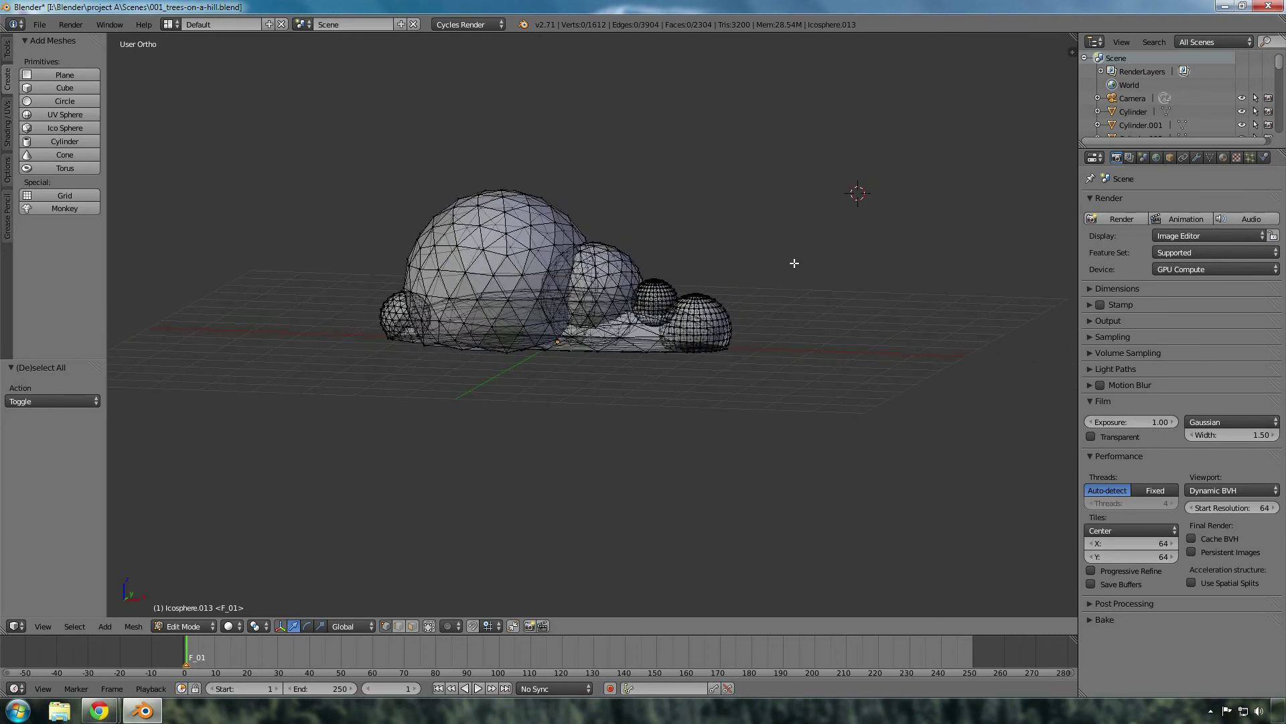
pyautogui.click(227, 626)
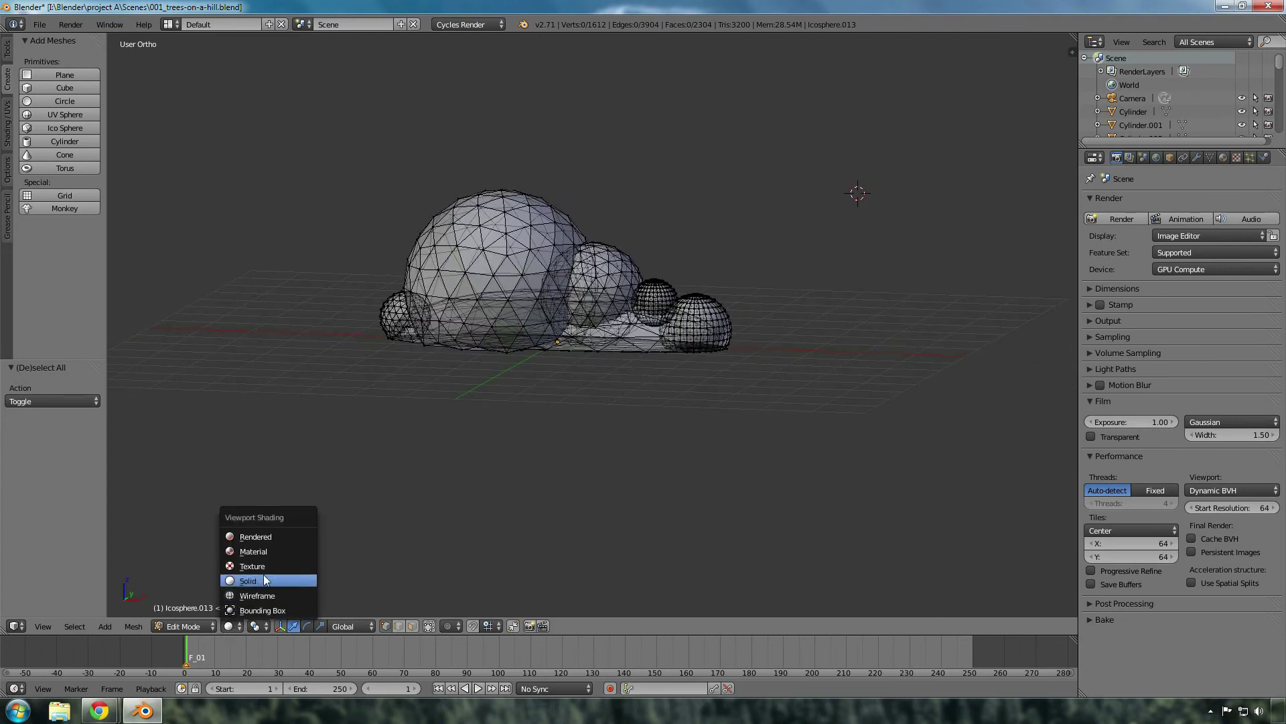
pyautogui.click(291, 537)
pyautogui.moveTo(595, 339)
pyautogui.mouseDown(button='middle')
pyautogui.moveTo(617, 306)
pyautogui.moveTo(601, 340)
pyautogui.moveTo(641, 364)
pyautogui.moveTo(620, 337)
pyautogui.mouseUp(button='middle')
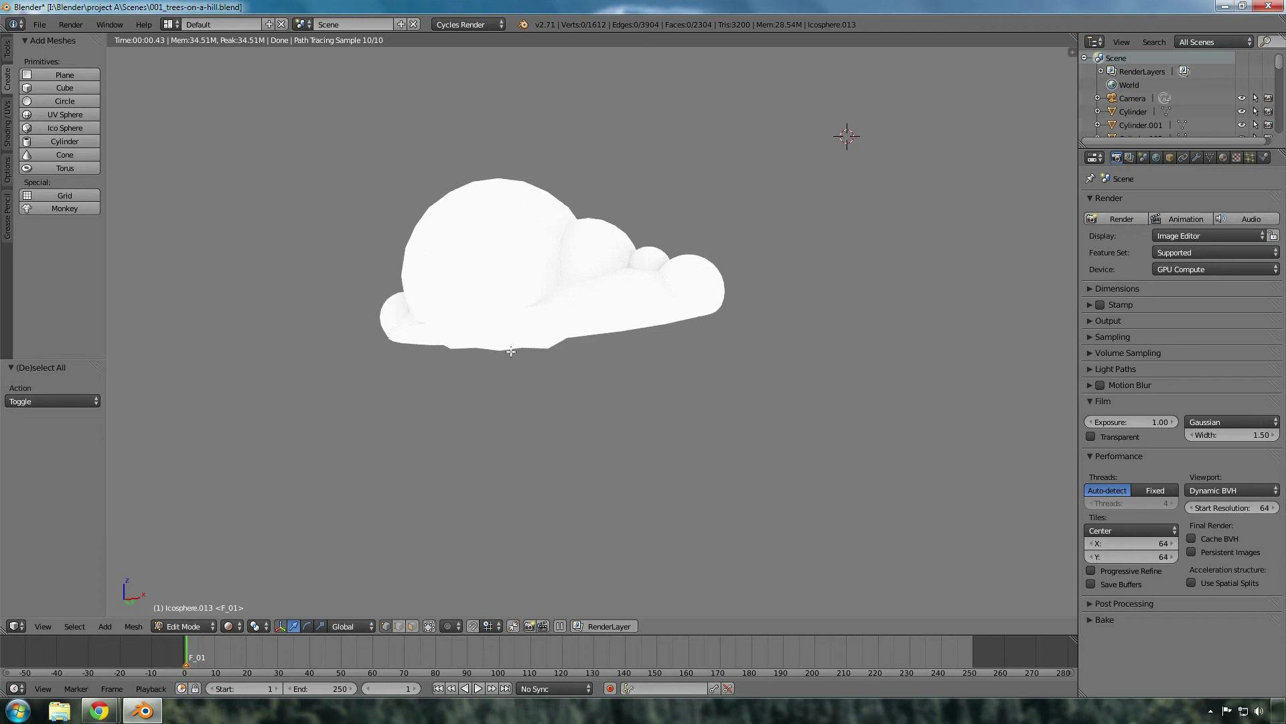
pyautogui.click(234, 626)
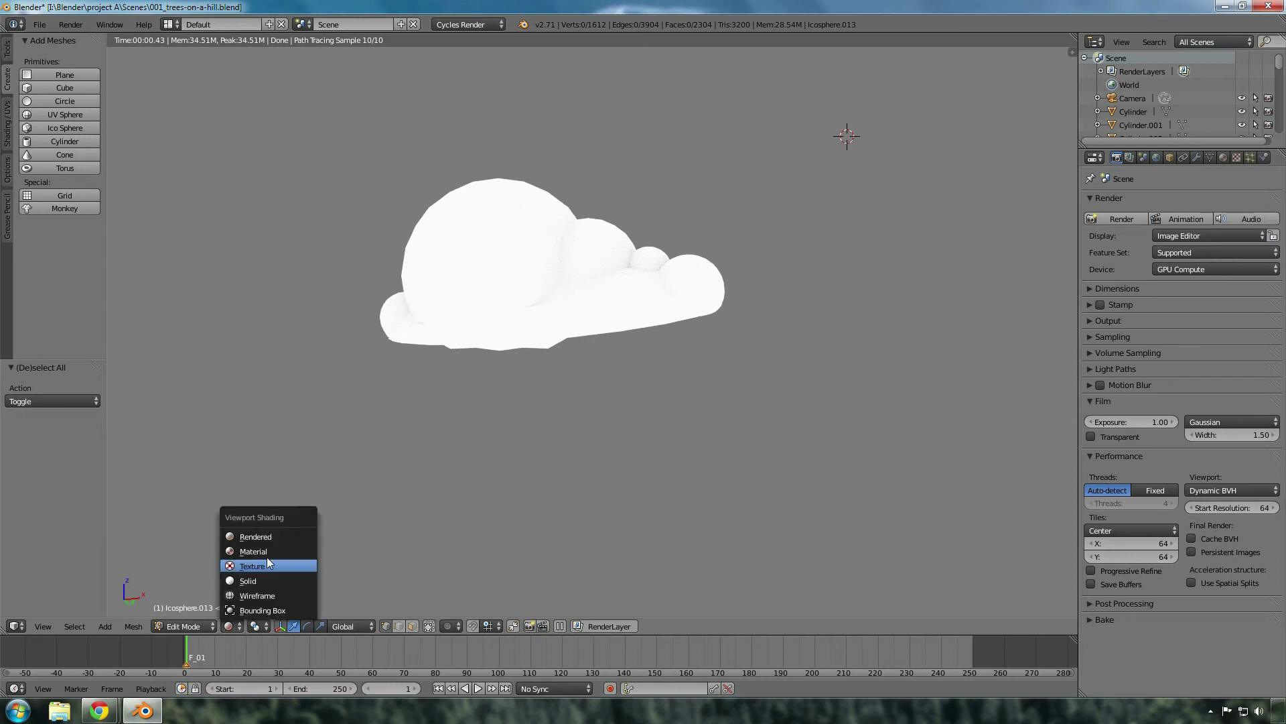
pyautogui.click(267, 581)
pyautogui.moveTo(605, 315); pyautogui.dragTo(561, 316, button='middle')
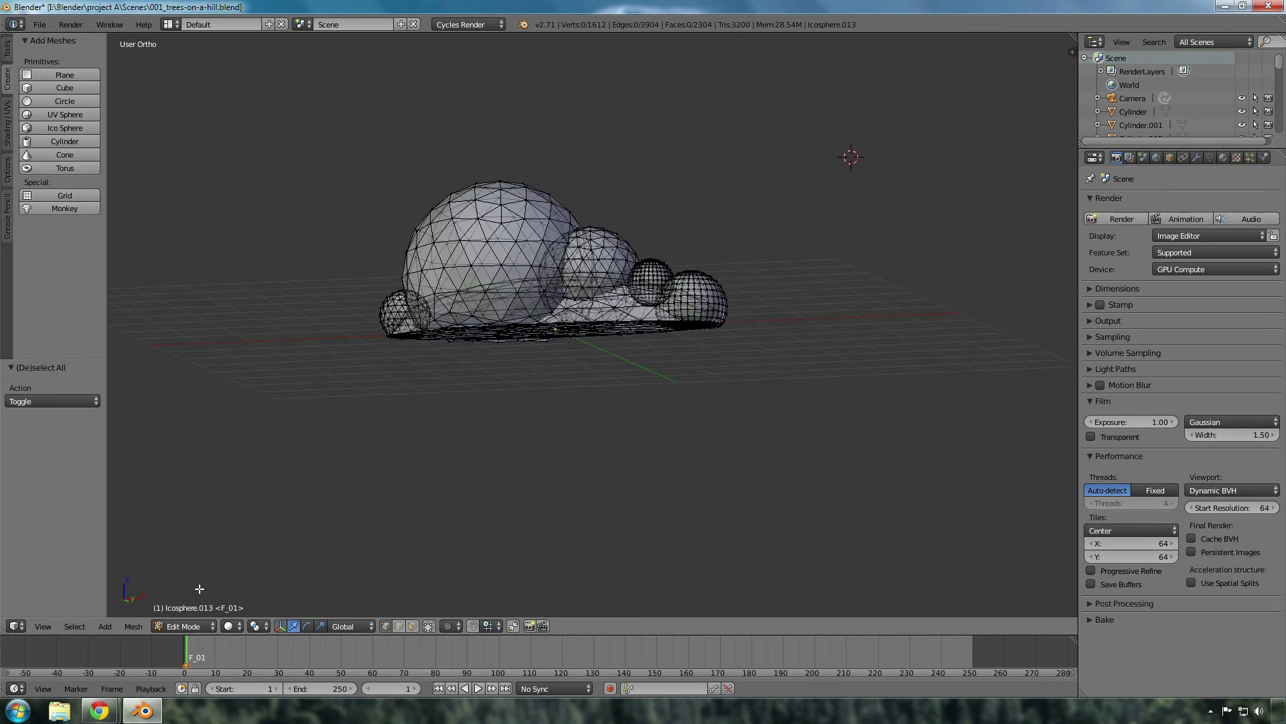
# Switch to Object Mode, move the cloud to the first layer and display that layer
pyautogui.click(183, 626)
pyautogui.click(199, 610)
pyautogui.moveTo(637, 264)
pyautogui.mouseDown(button='middle')
pyautogui.moveTo(635, 283)
pyautogui.moveTo(650, 283)
pyautogui.mouseUp(button='middle')
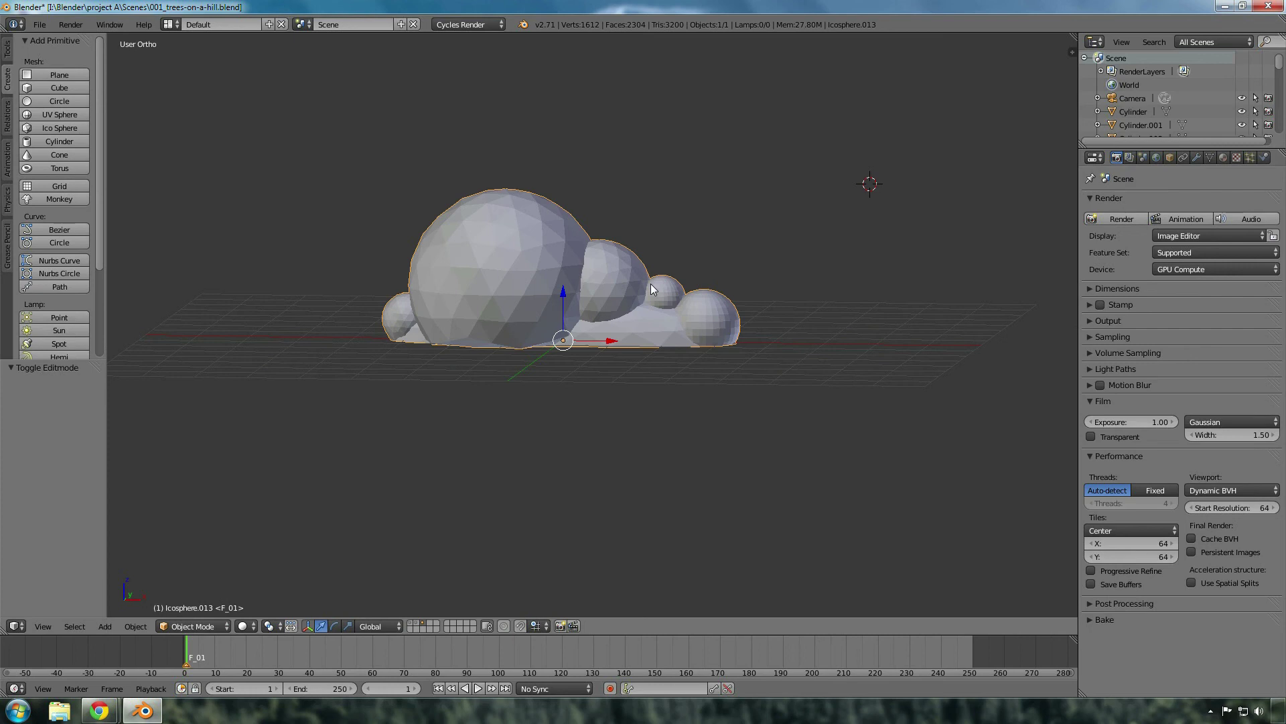
pyautogui.press('m')
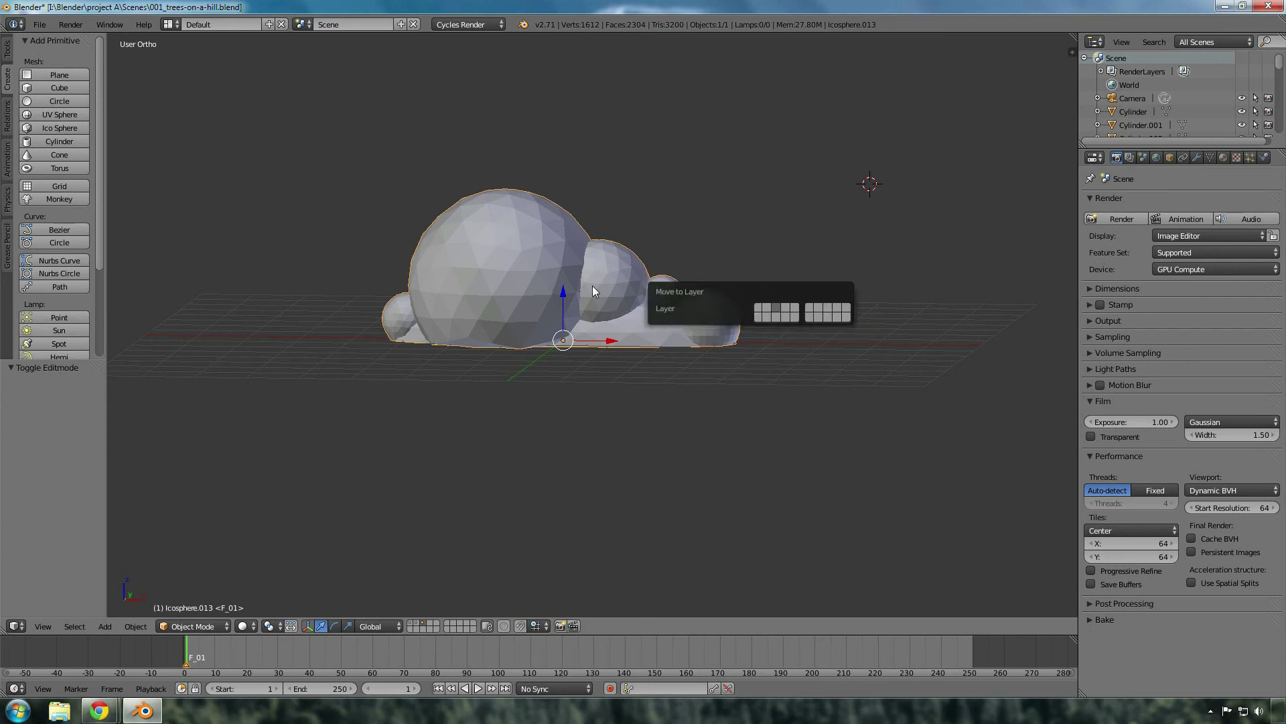
pyautogui.press('m')
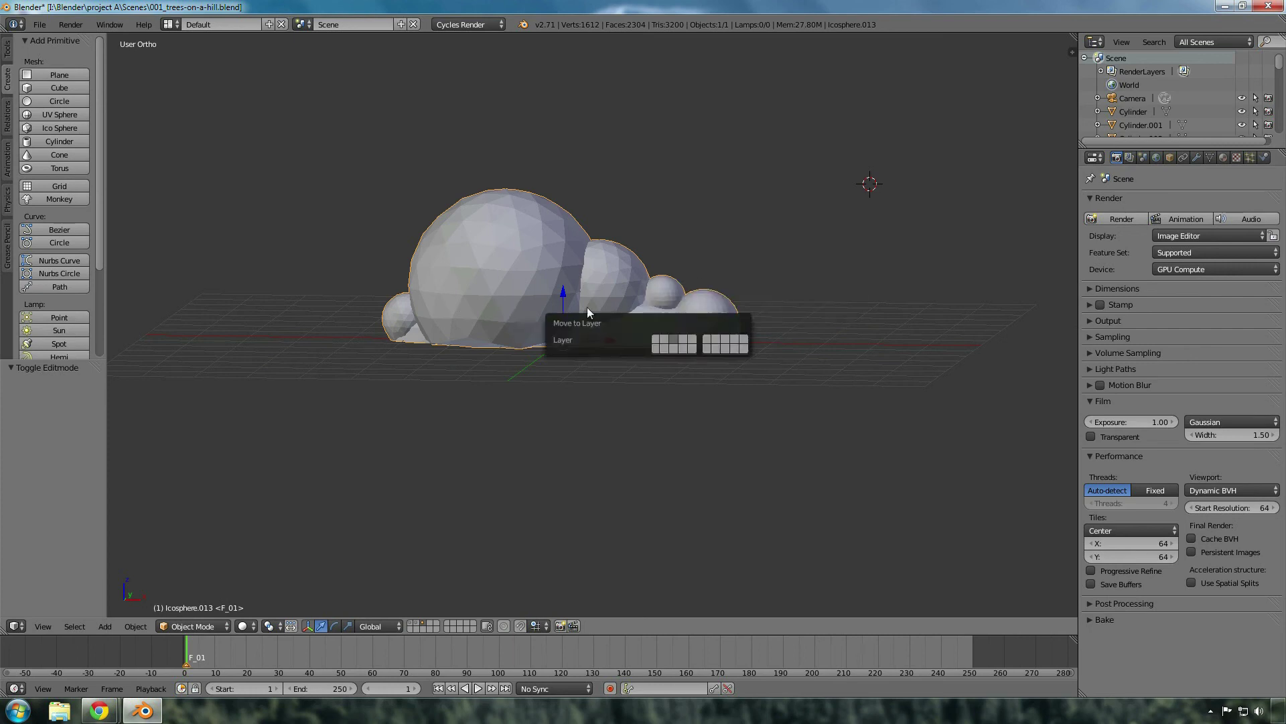
pyautogui.click(655, 340)
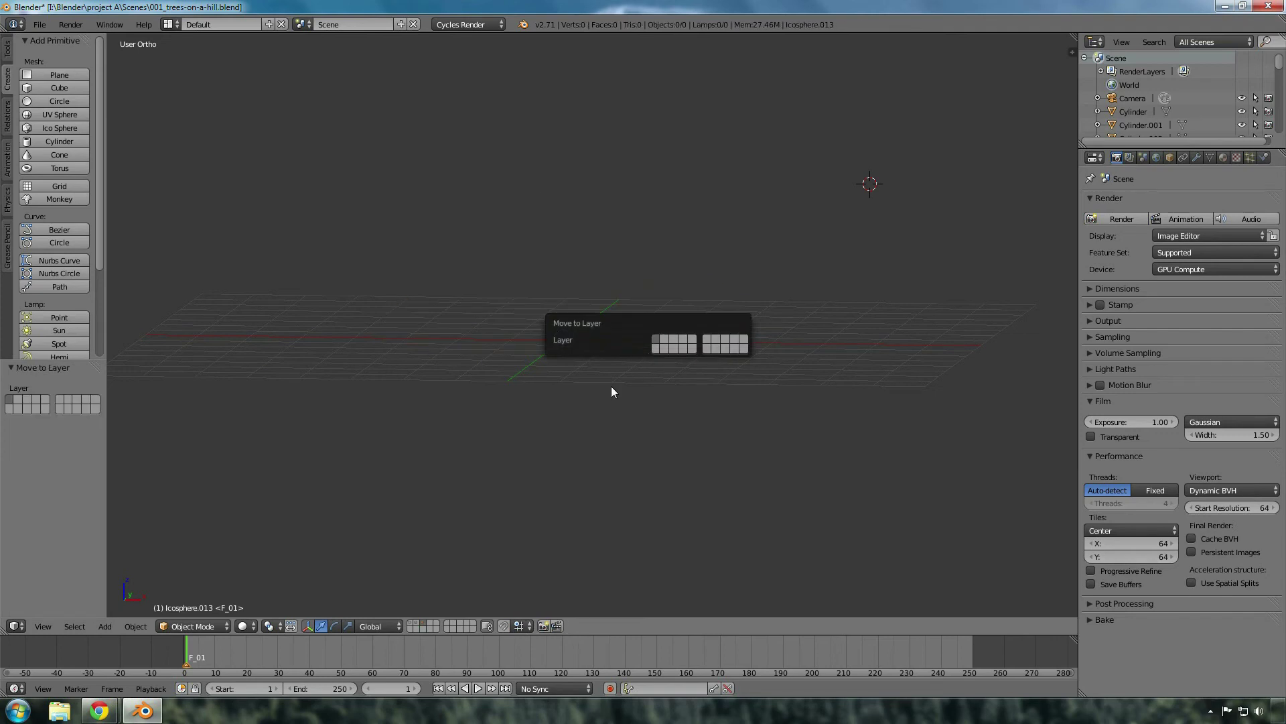
pyautogui.click(411, 623)
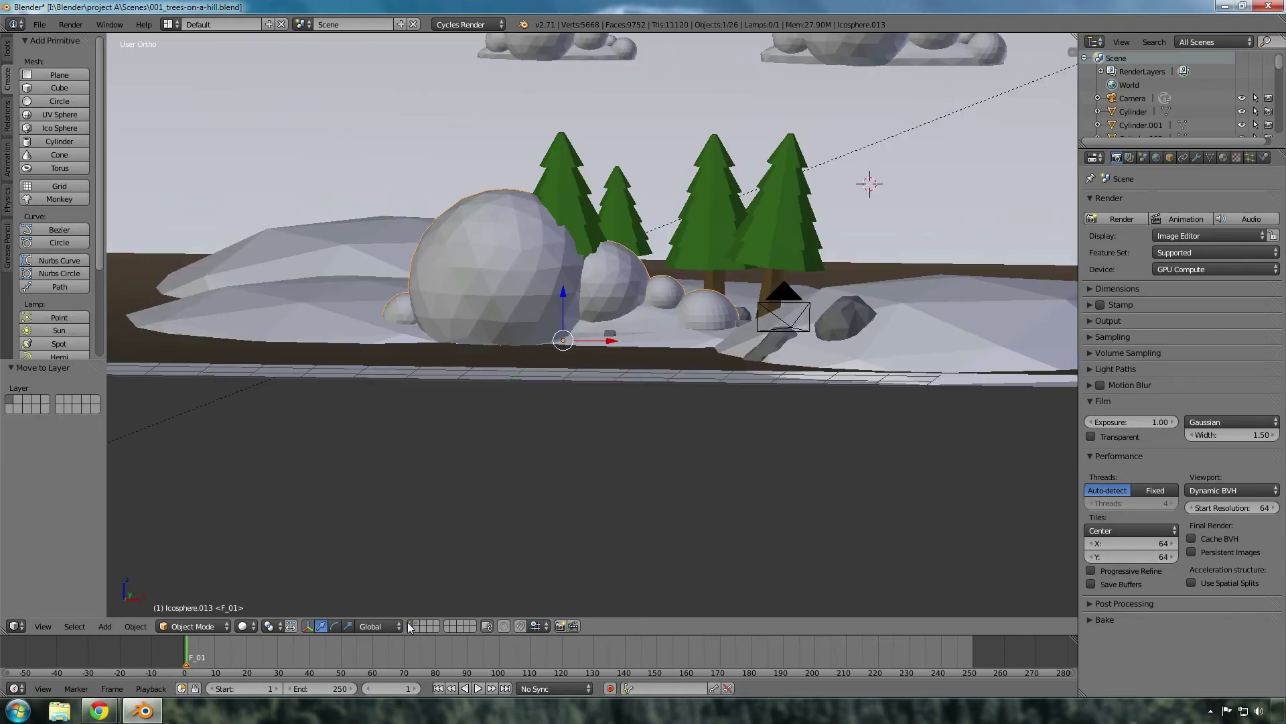
# Raise the cloud along Z above the hills to the height of the other clouds, with a final move of about 1.652
pyautogui.moveTo(565, 298); pyautogui.dragTo(581, 118)
pyautogui.moveTo(687, 180); pyautogui.dragTo(300, 331, button='middle')
pyautogui.moveTo(306, 348); pyautogui.dragTo(529, 164)
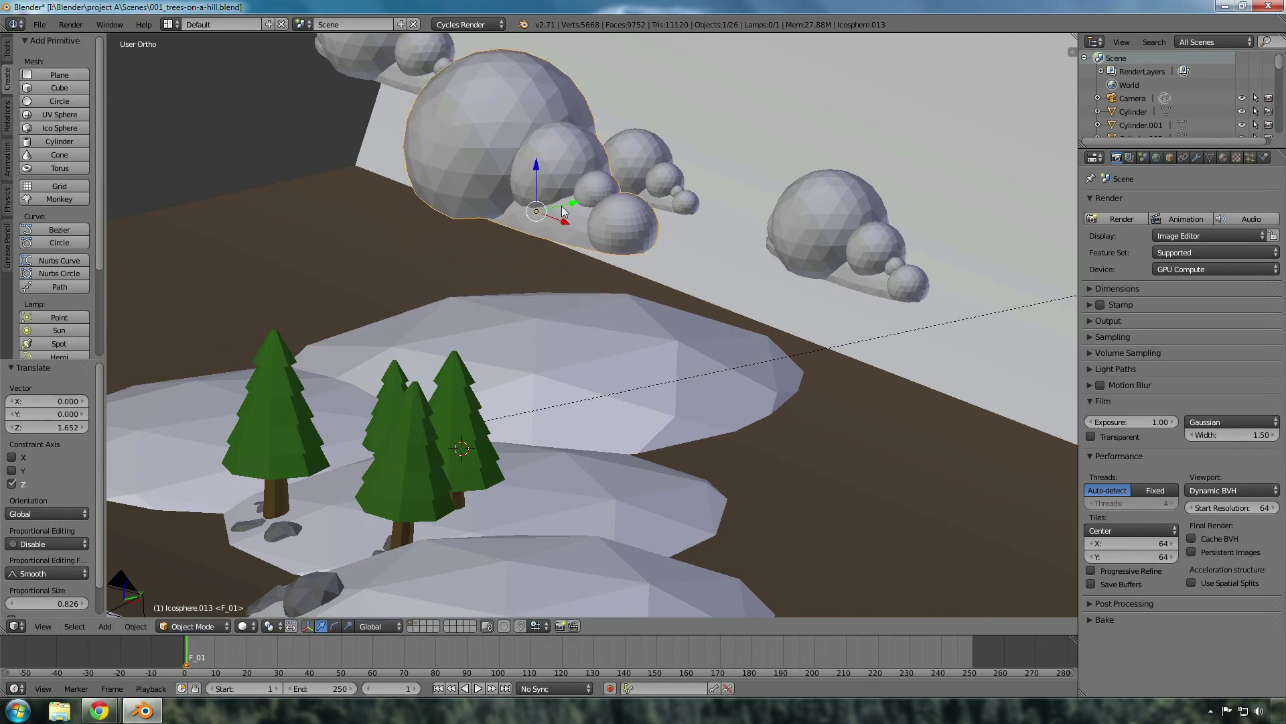
# Scale the new cloud by about 0.519 and move it about 0.827 along Y toward the backdrop
pyautogui.press('s')
pyautogui.click(565, 215)
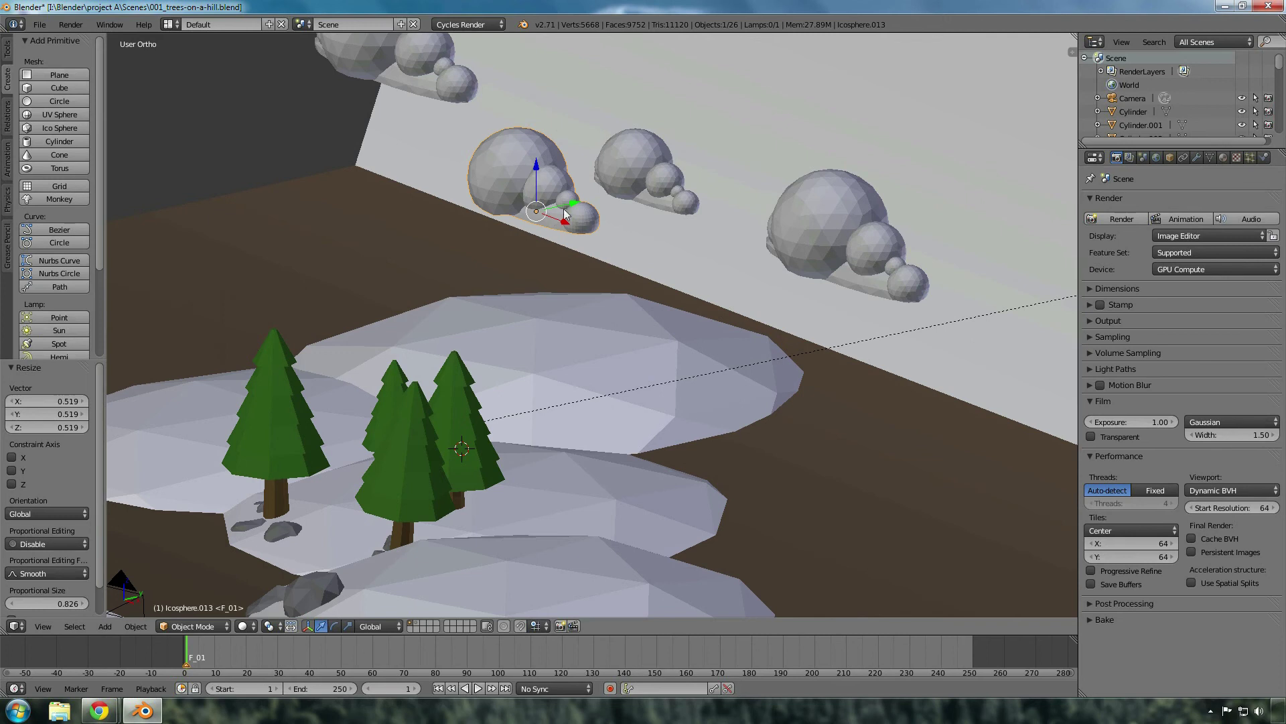
pyautogui.moveTo(574, 203); pyautogui.dragTo(607, 193)
# Delete the old middle cloud that overlaps the new one in front of the backdrop
pyautogui.rightClick(645, 155)
pyautogui.press('x')
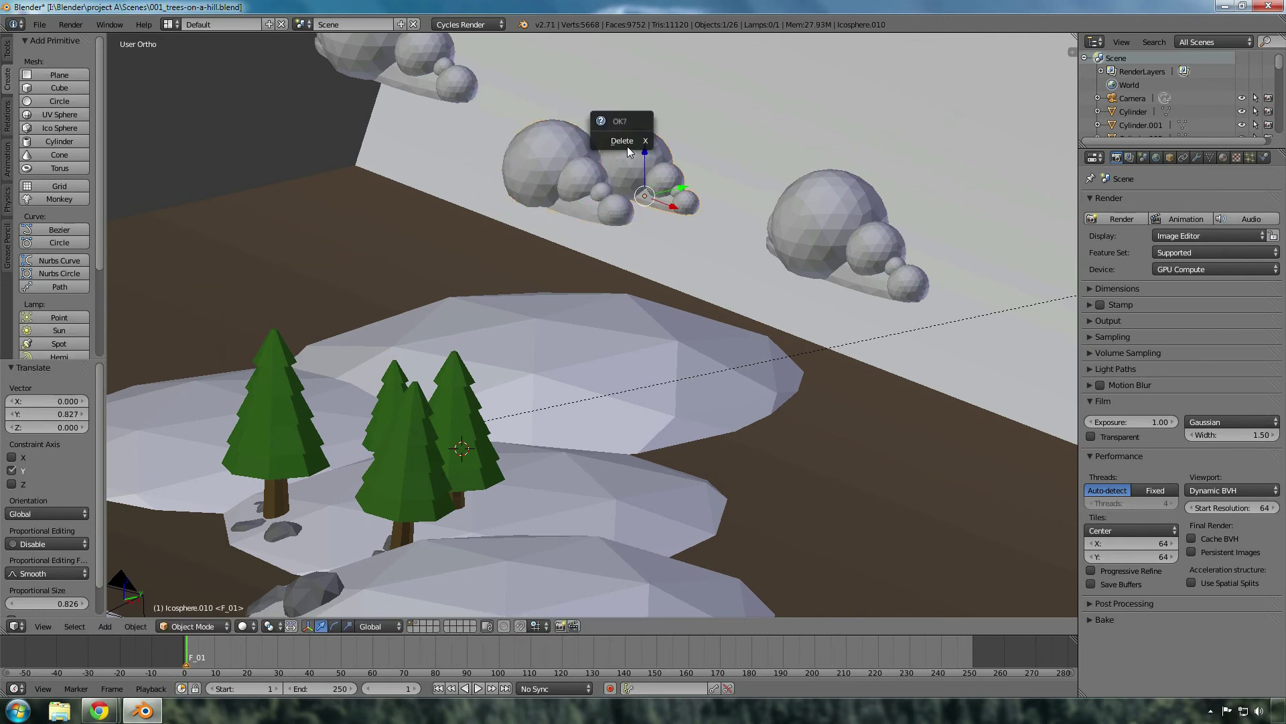
pyautogui.click(623, 141)
# Move the new cloud about 1.037 further along Y and rotate it about -28° around Z
pyautogui.rightClick(579, 175)
pyautogui.moveTo(600, 191); pyautogui.dragTo(653, 179)
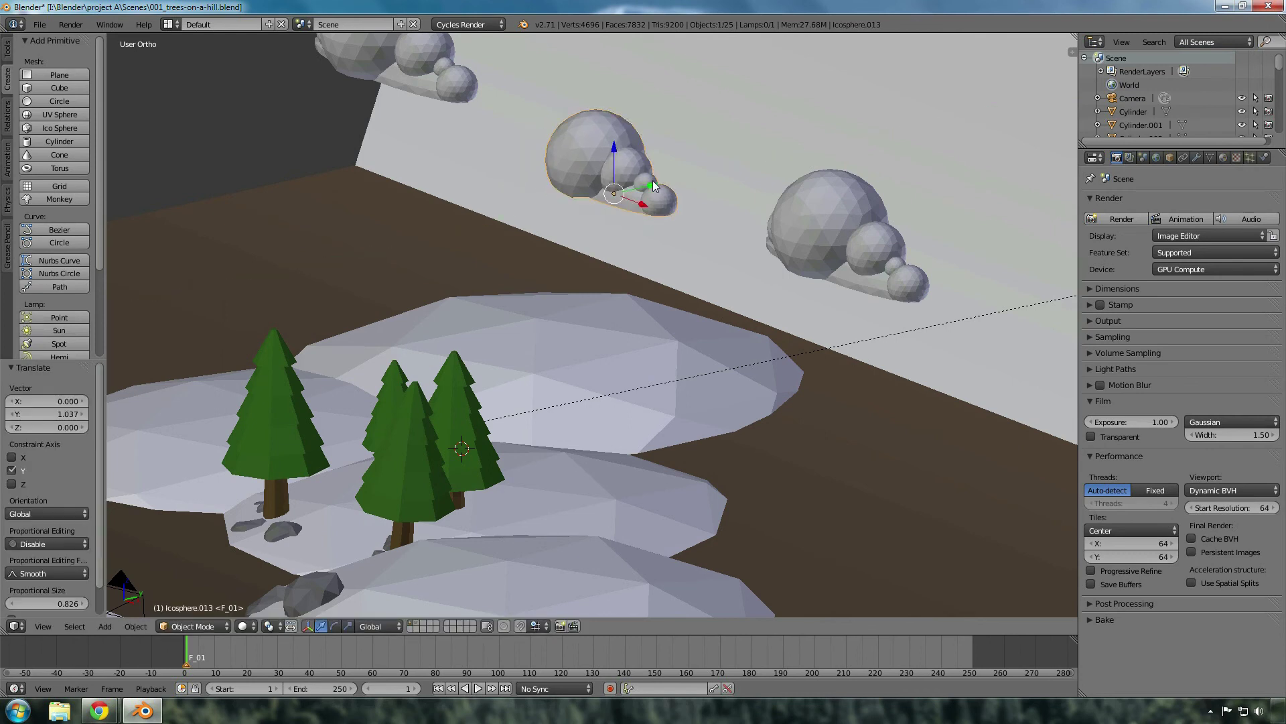
pyautogui.press('r')
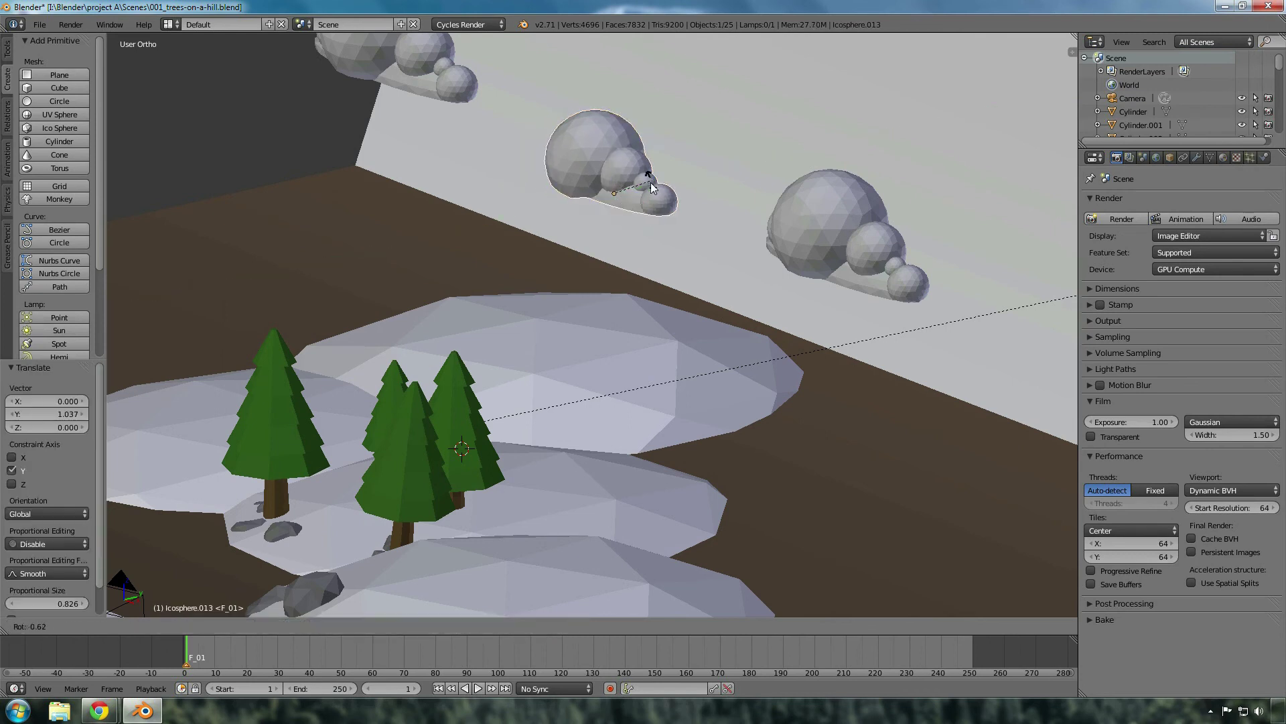
pyautogui.press('z')
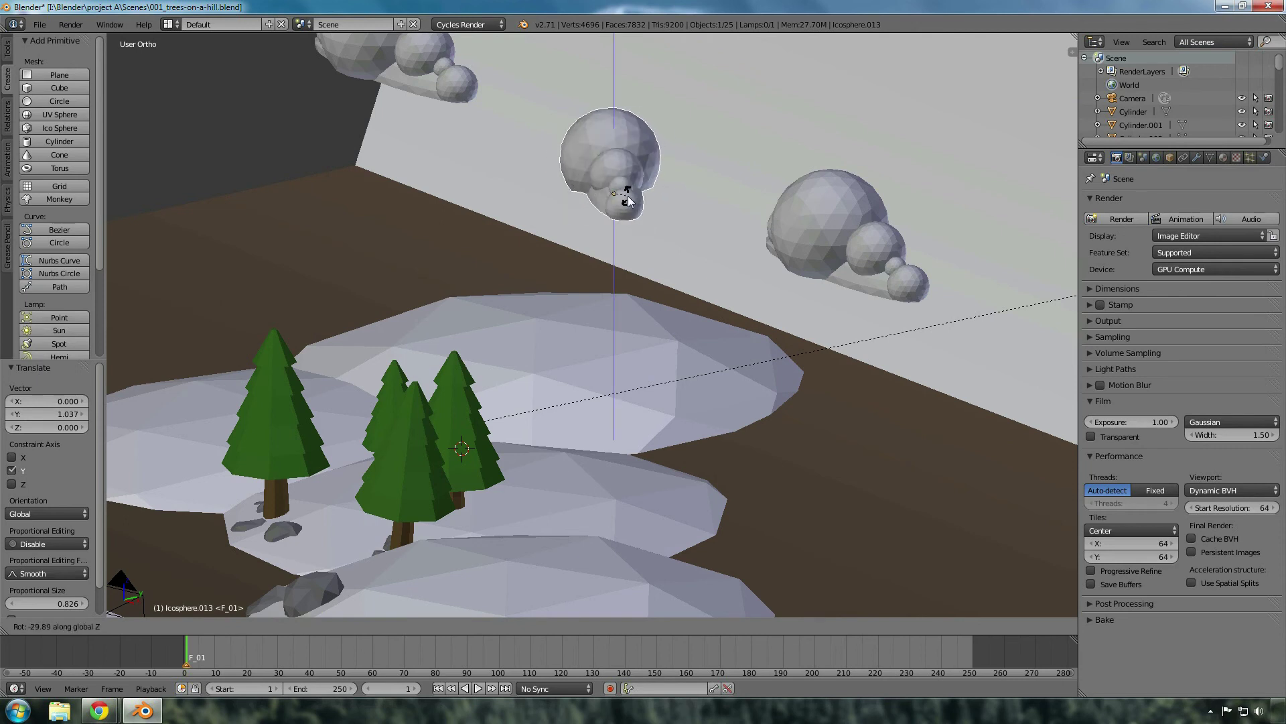
pyautogui.click(630, 200)
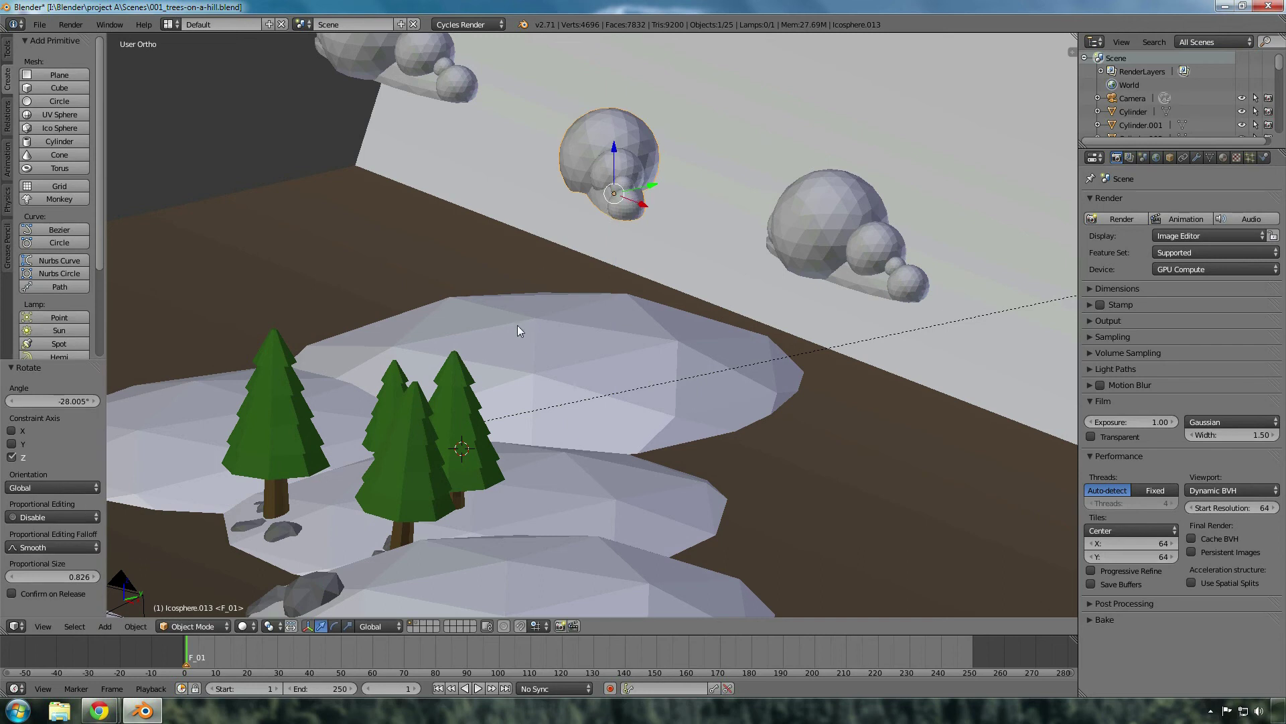
# Check the scene through the camera in Rendered shading, and return to Solid shading
pyautogui.press('KP_0')
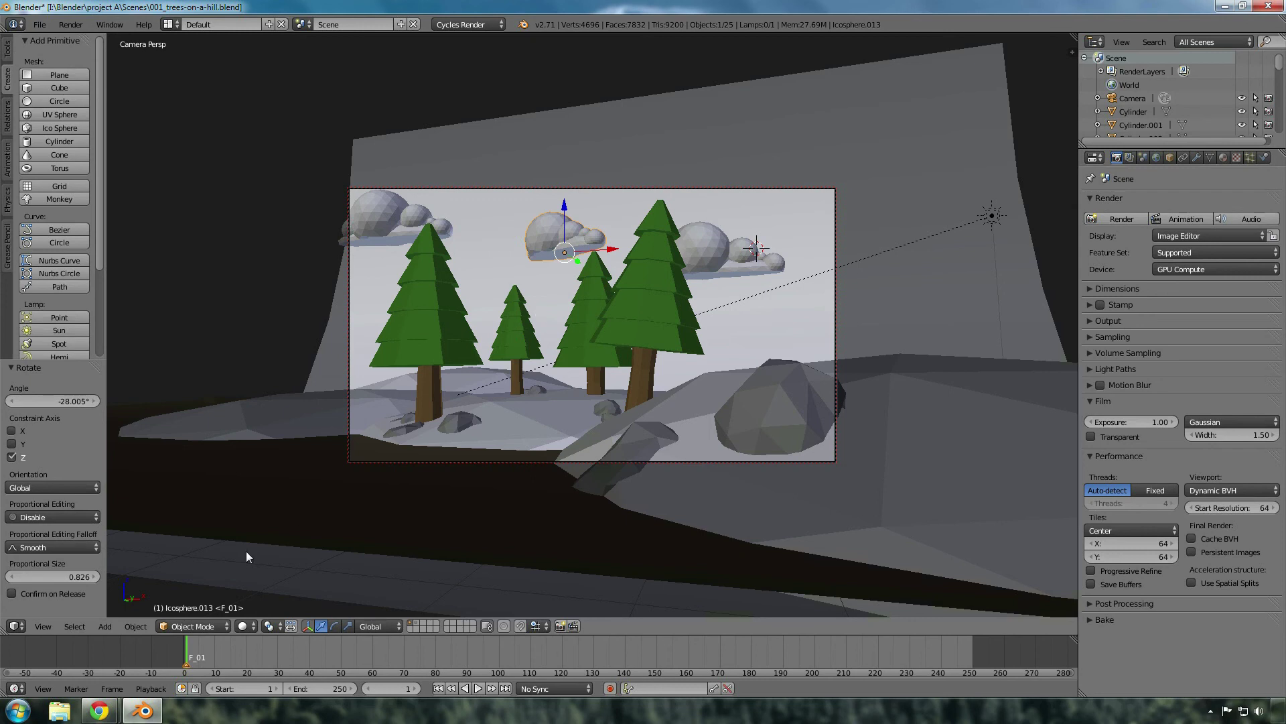
pyautogui.click(242, 626)
pyautogui.click(282, 536)
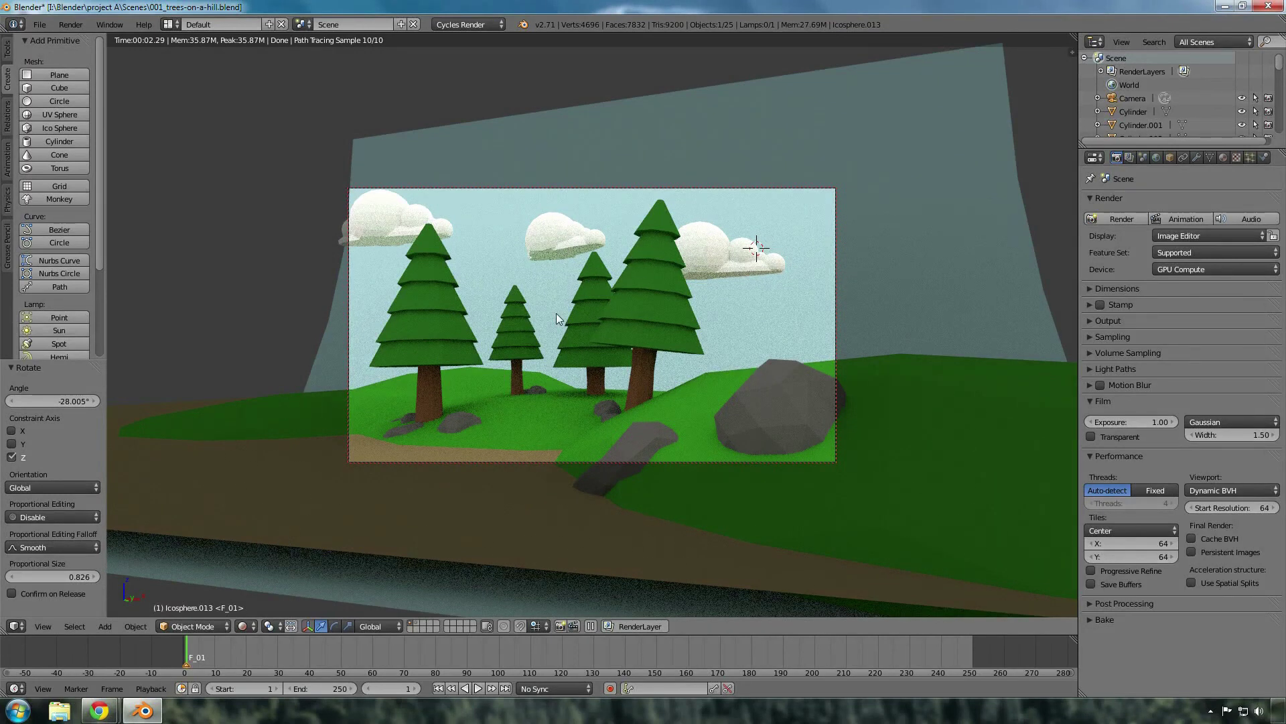
pyautogui.rightClick(564, 236)
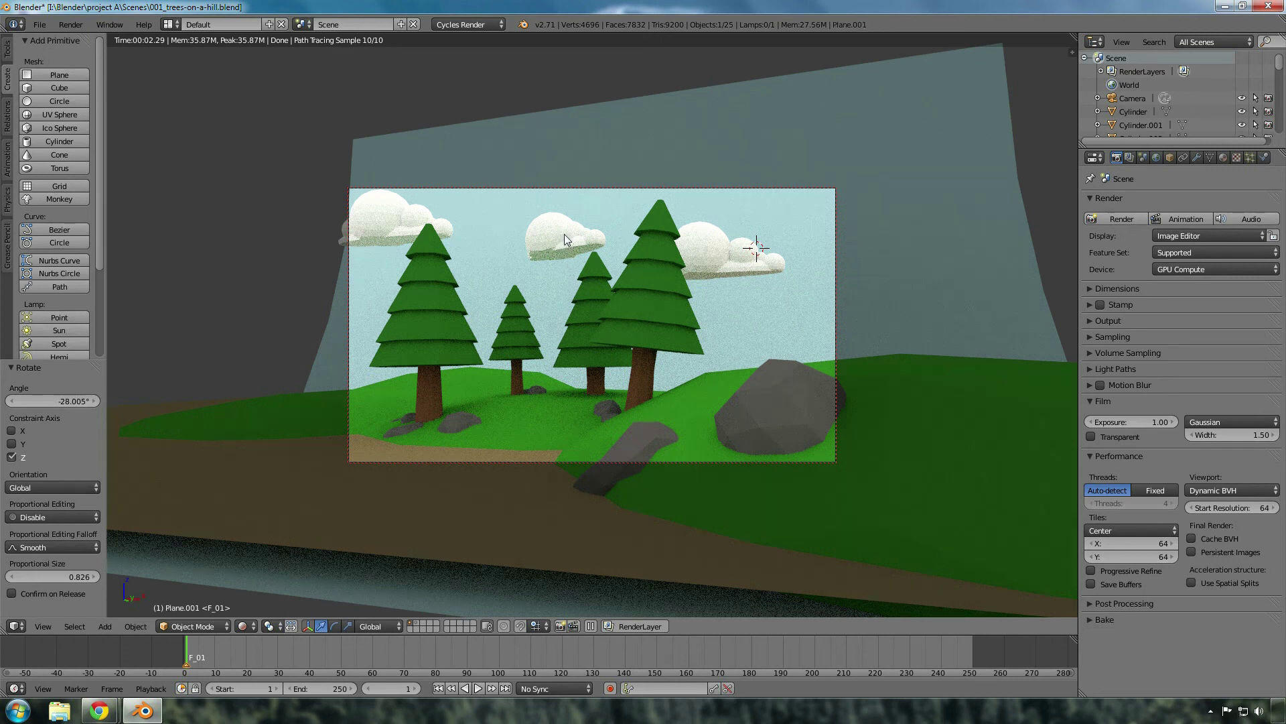
pyautogui.click(197, 626)
pyautogui.click(244, 626)
pyautogui.click(280, 580)
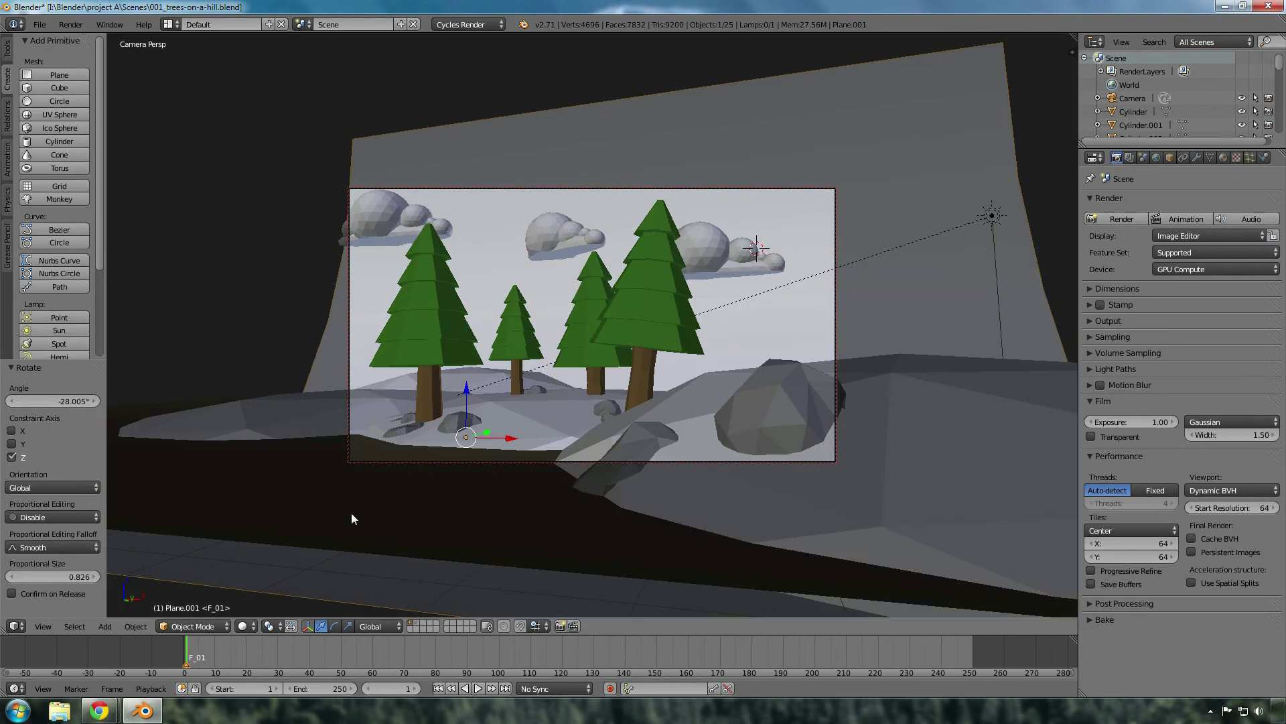
# Lower the middle cloud about 1.144 along Z and rotate it about 22.8° around Z
pyautogui.rightClick(564, 226)
pyautogui.press('g')
pyautogui.press('z')
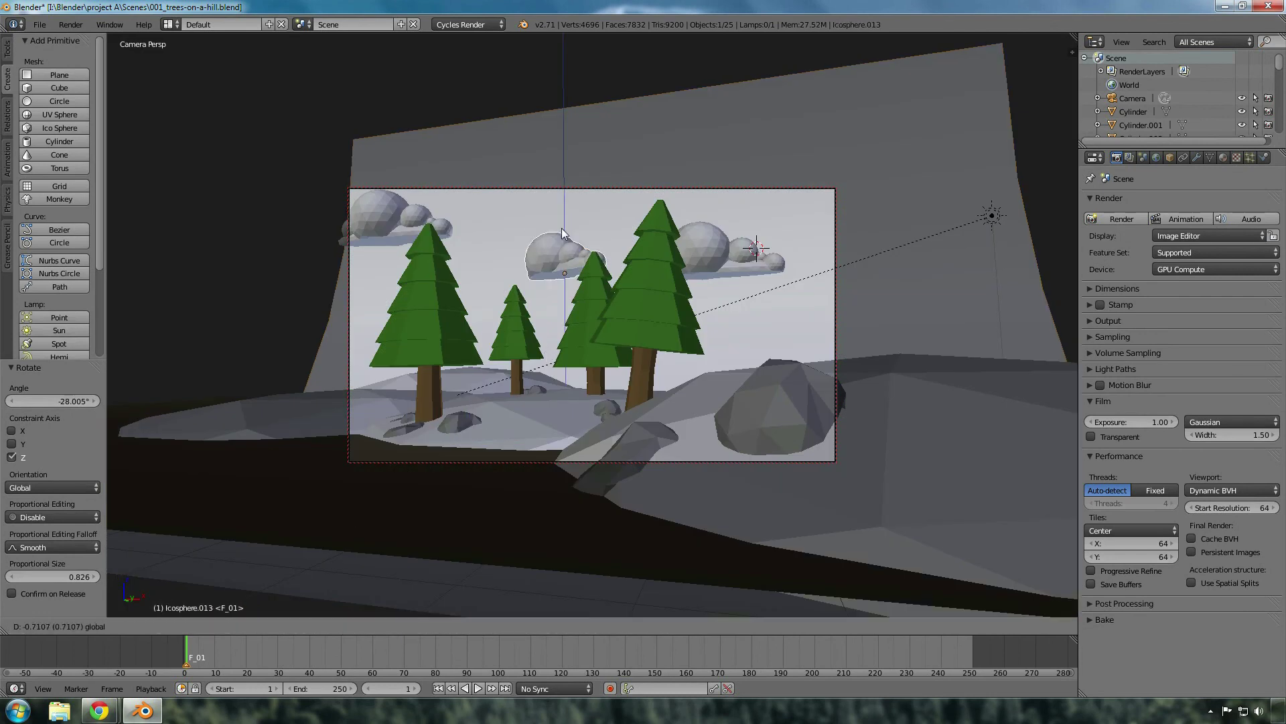
pyautogui.click(562, 243)
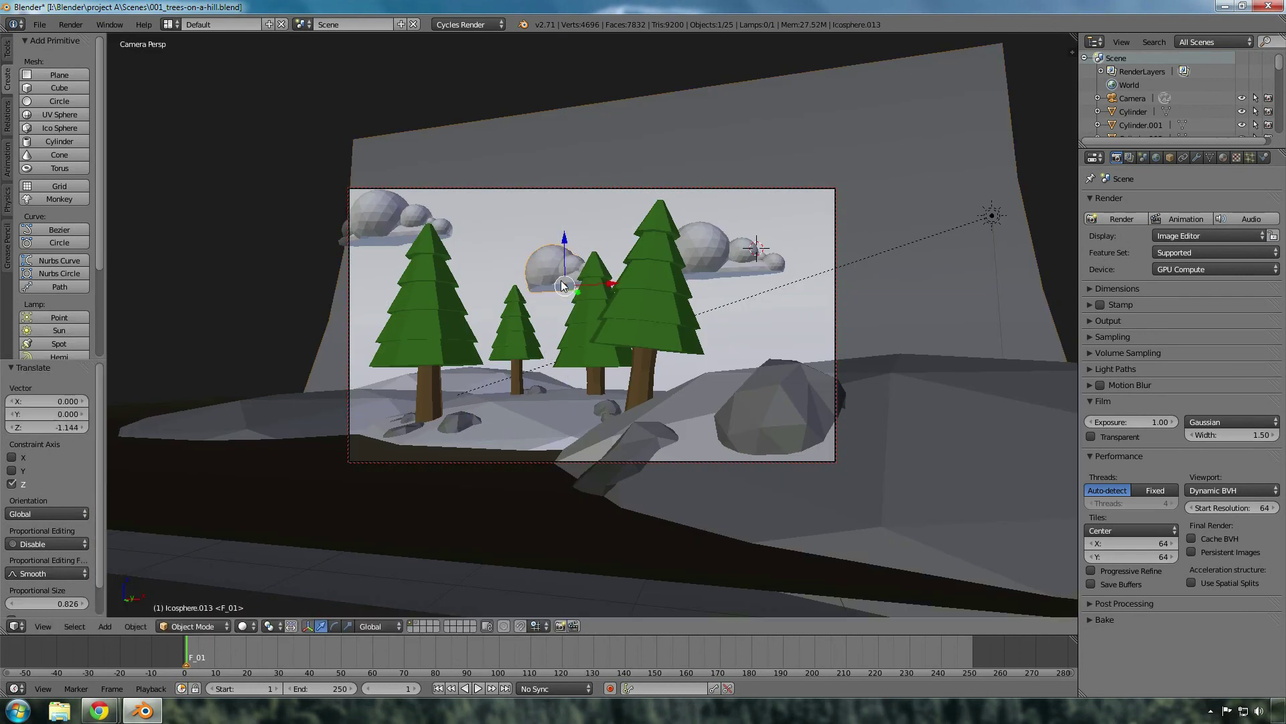
pyautogui.press('r')
pyautogui.press('z')
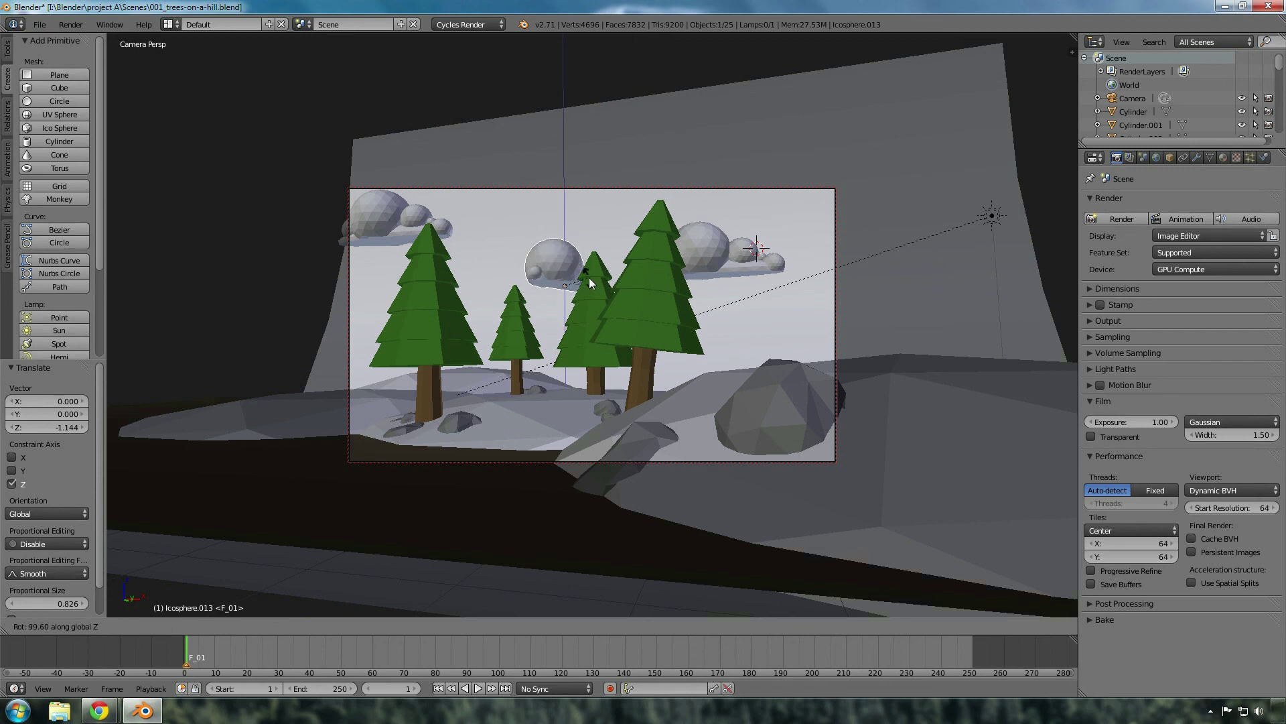
pyautogui.click(567, 278)
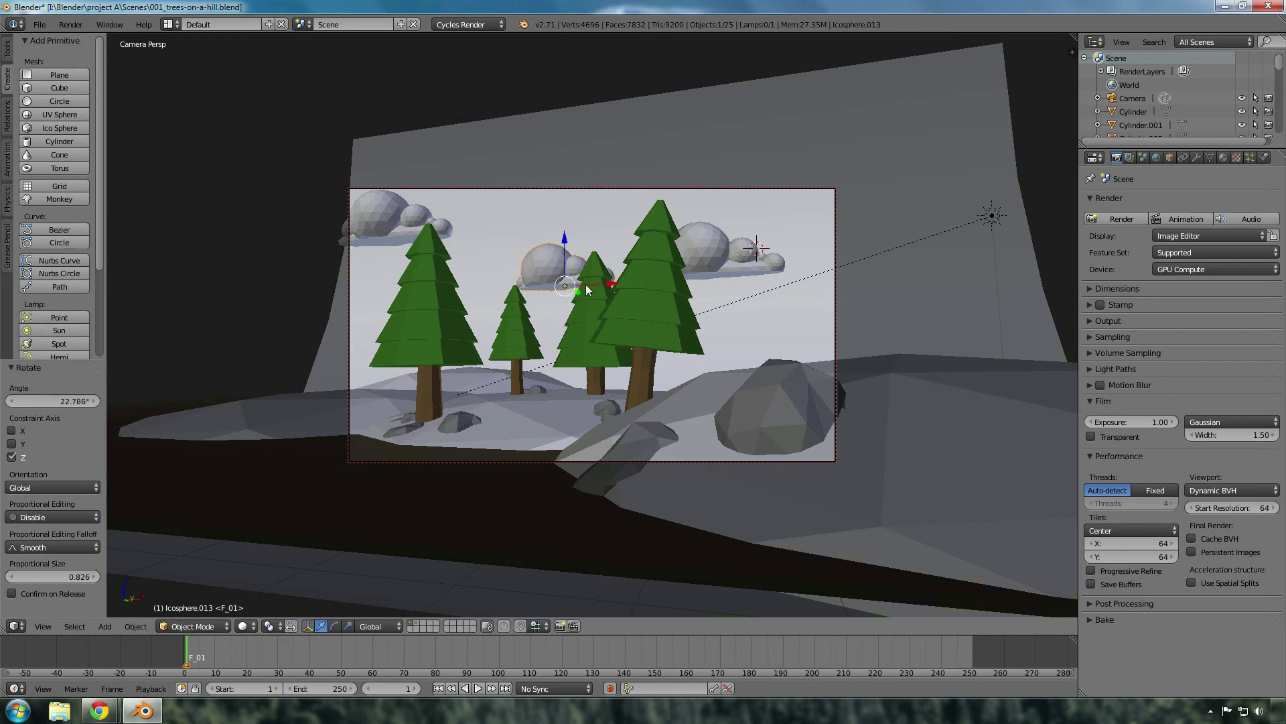
# Move the middle cloud along negative X over the smallest tree and up about 0.047, and switch to Rendered shading
pyautogui.moveTo(610, 289); pyautogui.dragTo(570, 289)
pyautogui.moveTo(527, 245); pyautogui.dragTo(525, 244)
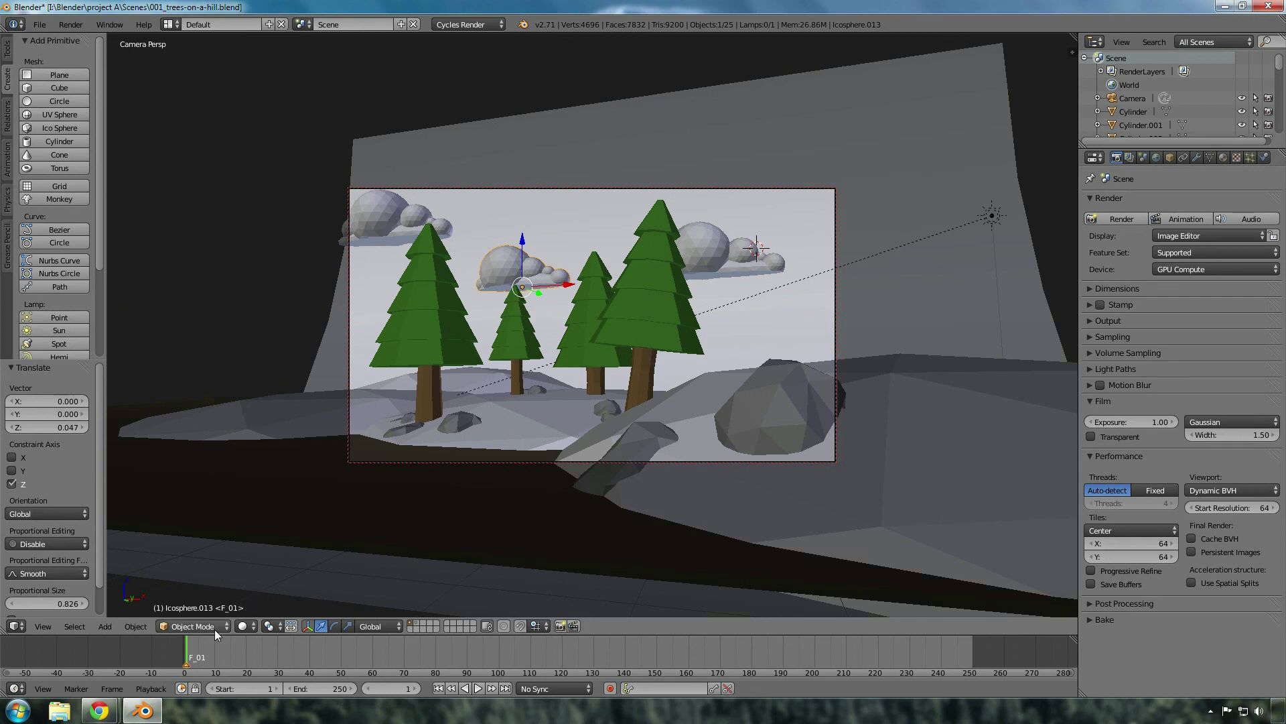
pyautogui.click(244, 625)
pyautogui.click(273, 536)
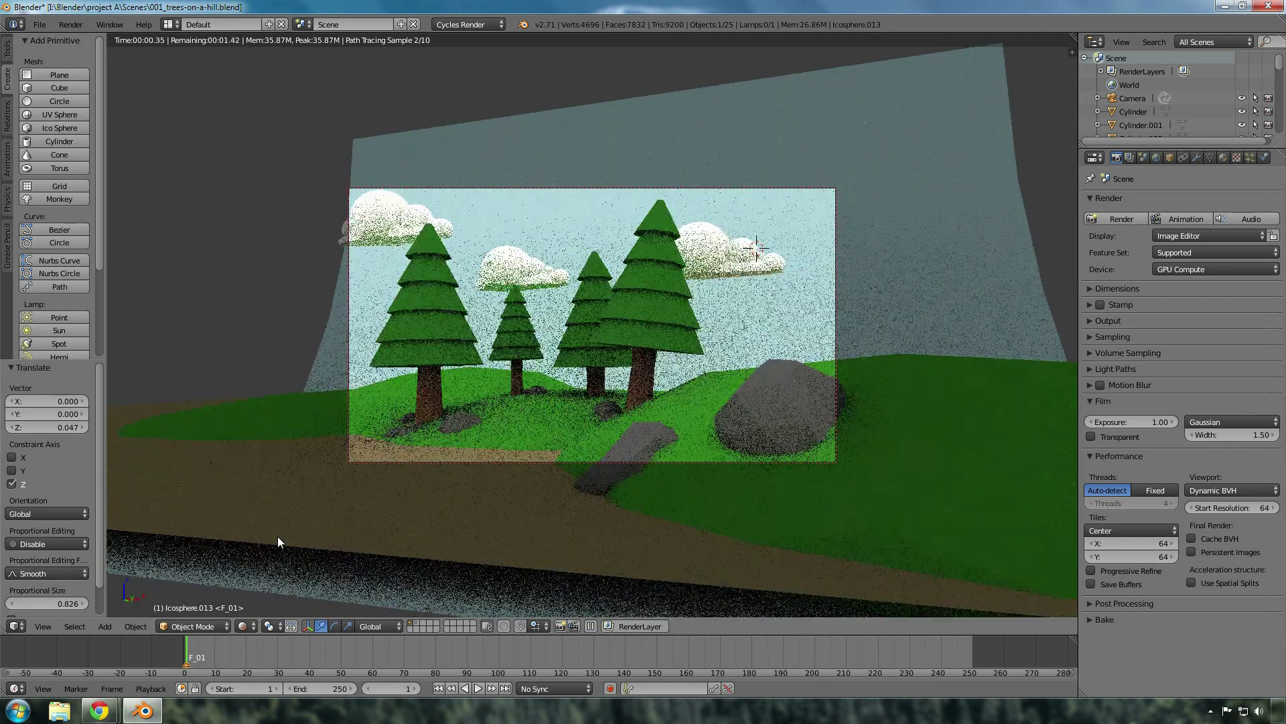